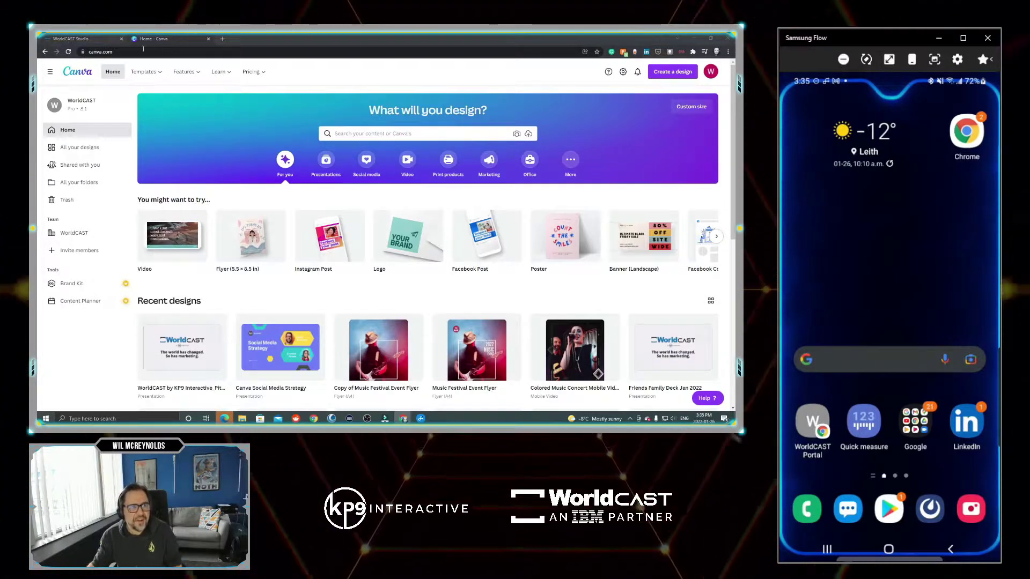
scroll(419, 239, down, 2)
scroll(419, 240, up, 1)
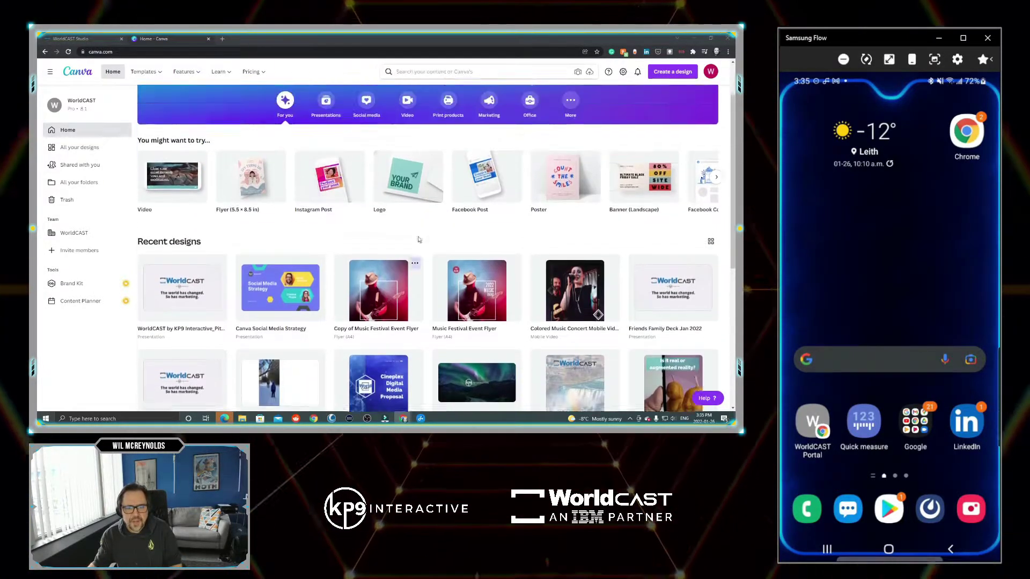
scroll(419, 239, up, 1)
scroll(419, 240, down, 1)
scroll(419, 239, up, 1)
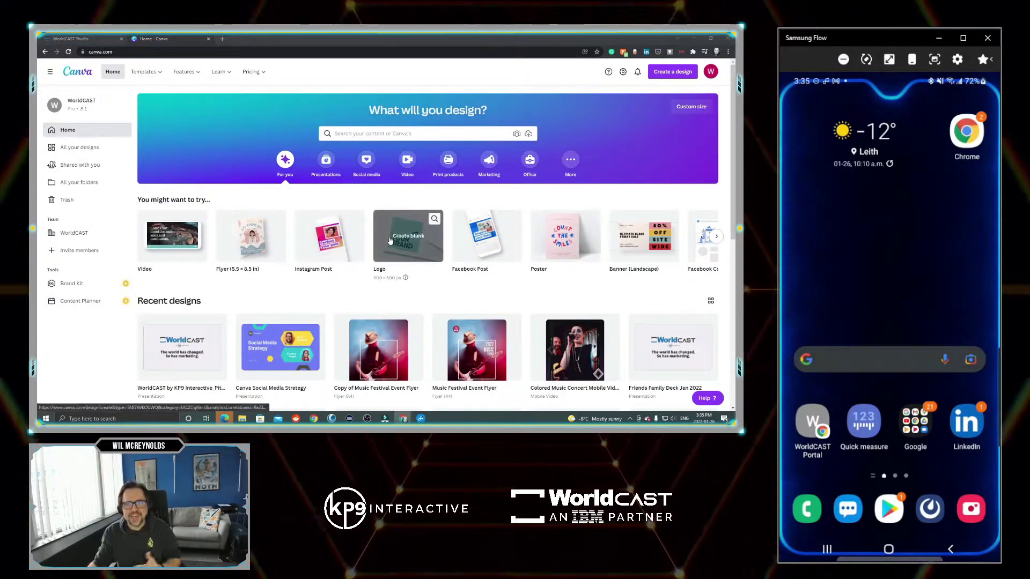
Switch to WorldCAST Studio and start a new PrintCAST project with the Freemium package
click(75, 39)
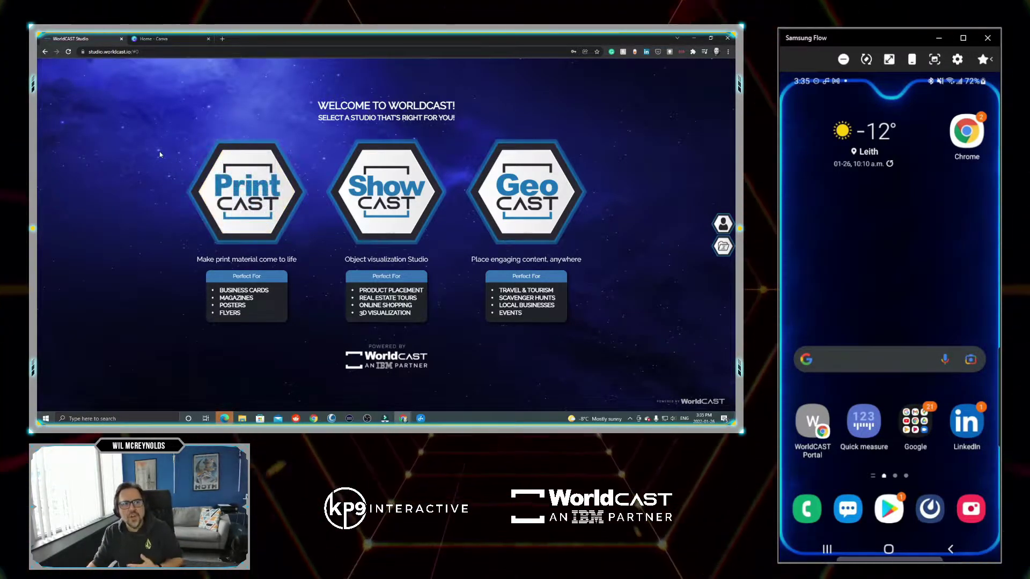
click(239, 211)
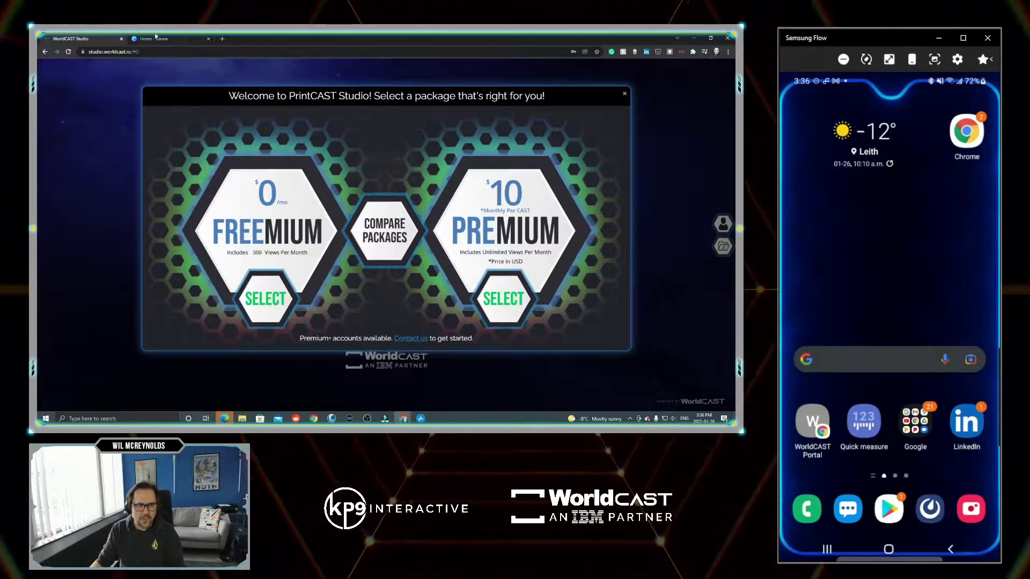
click(267, 296)
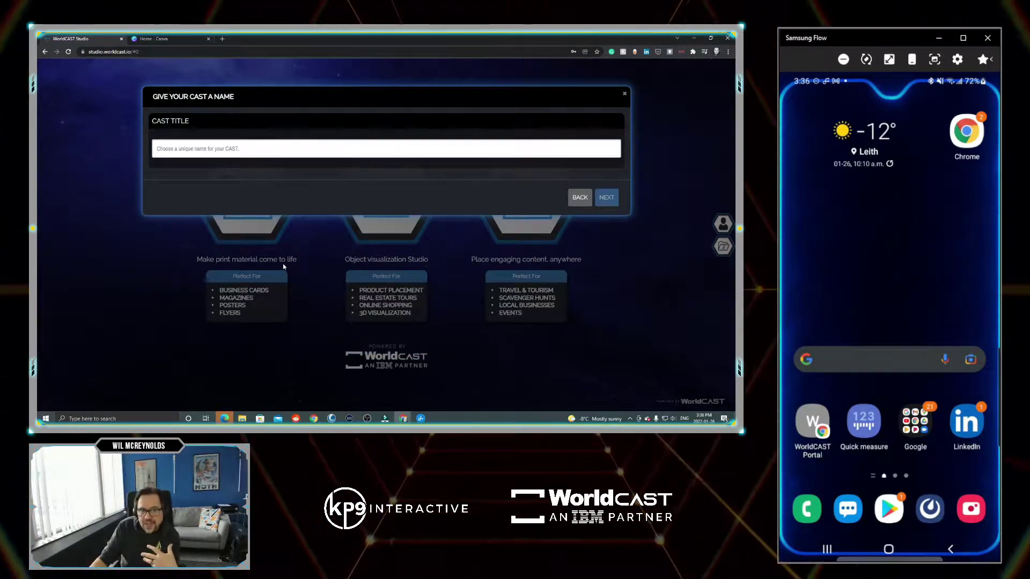
Title the cast One Man Band and create an 8.5 x 11 in Canva flyer as its image source
click(215, 148)
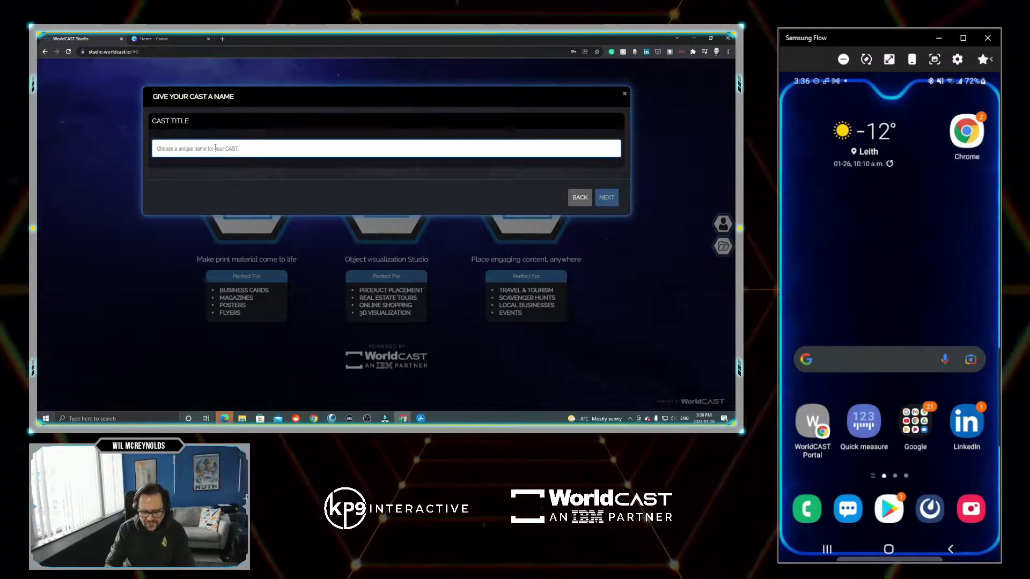
text(Band)
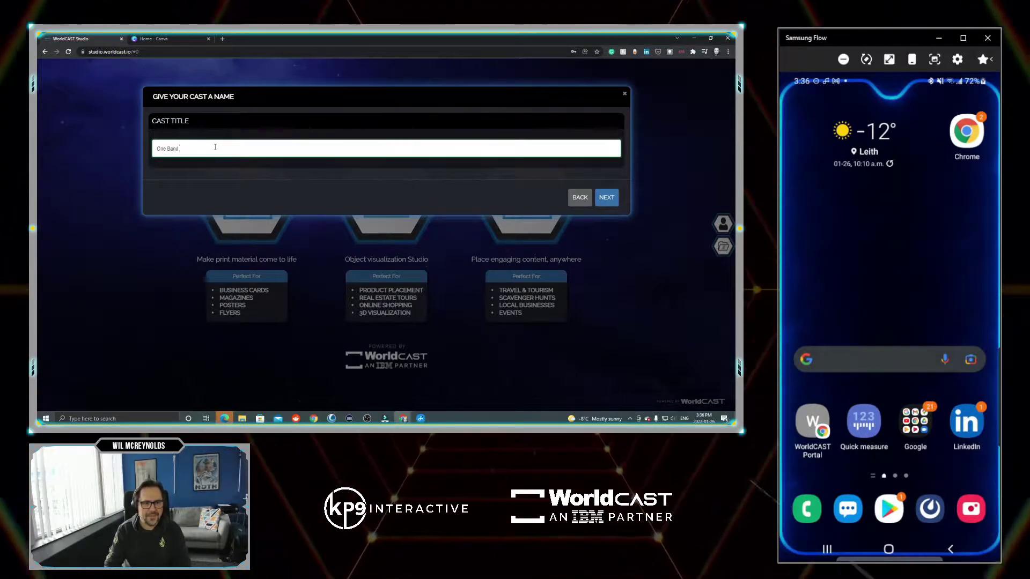
text(ne Man B)
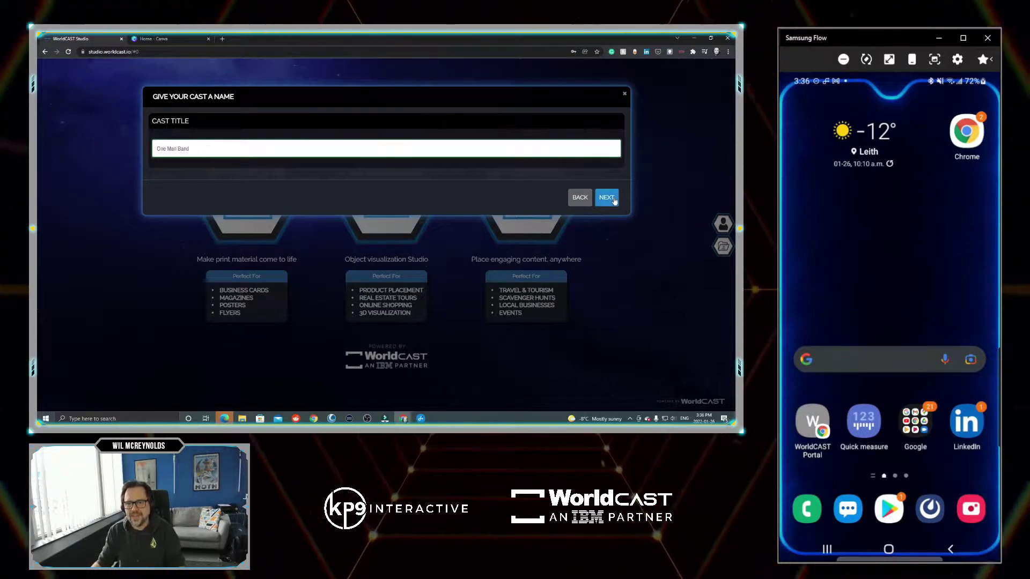
key(Return)
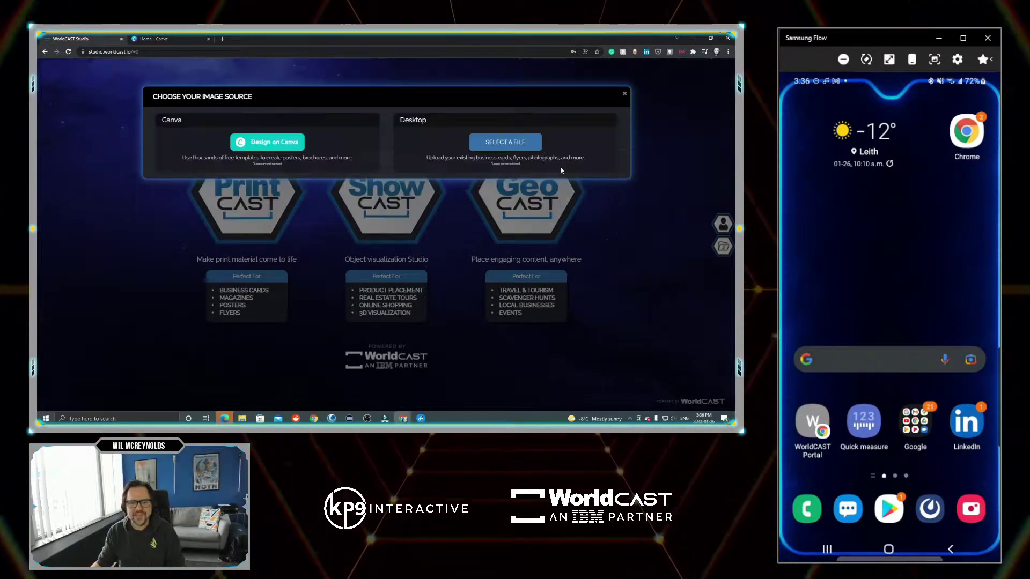
click(274, 143)
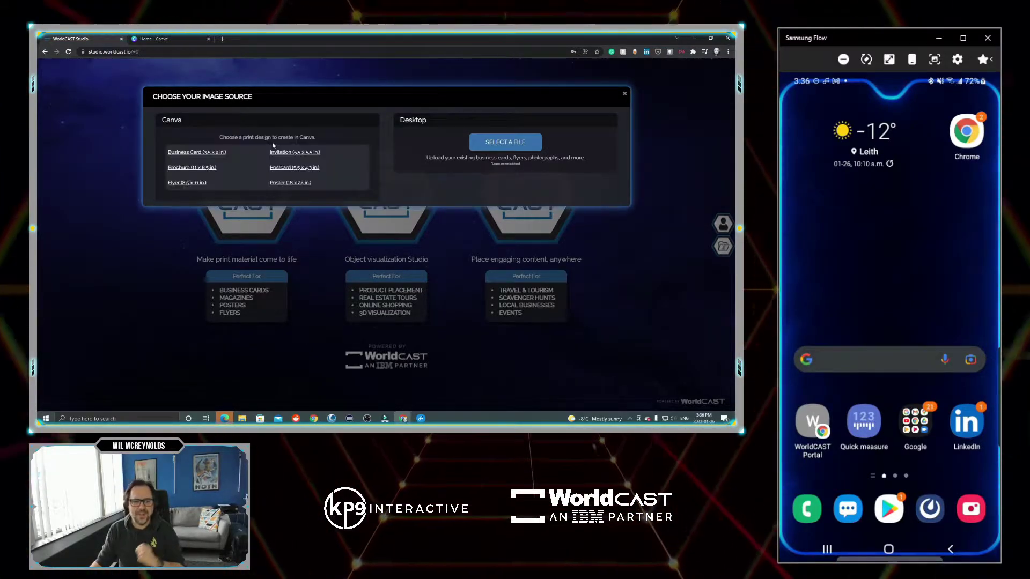
click(213, 178)
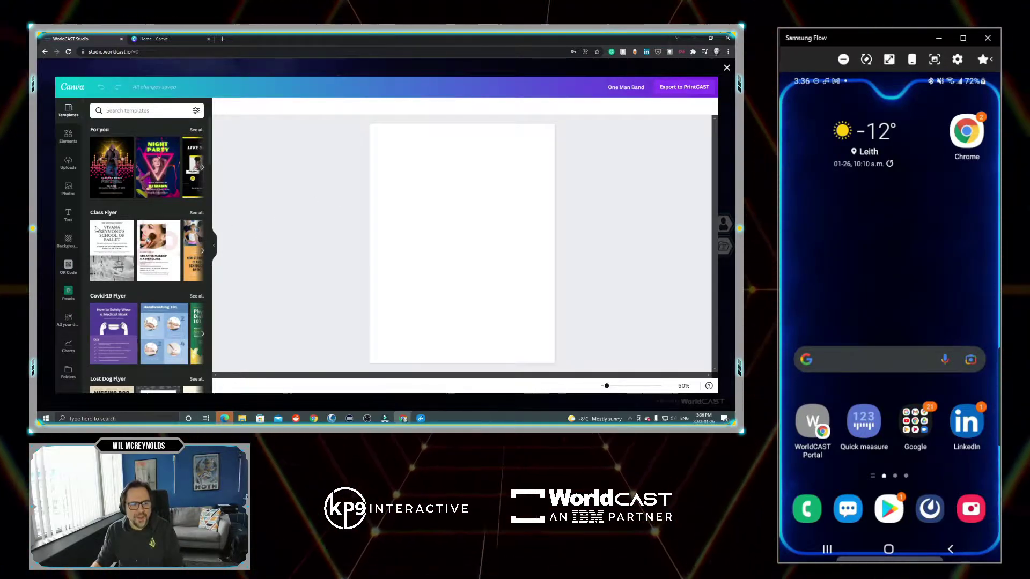
Find Band Flyers templates, apply the Night Party design to the blank page, and replace its heading with HELLO
click(124, 112)
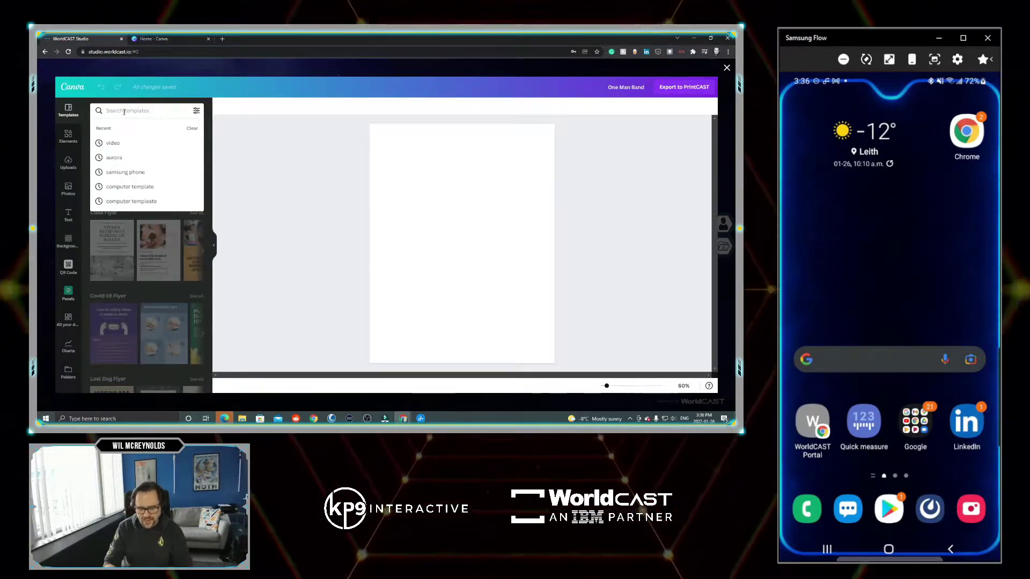
text(band)
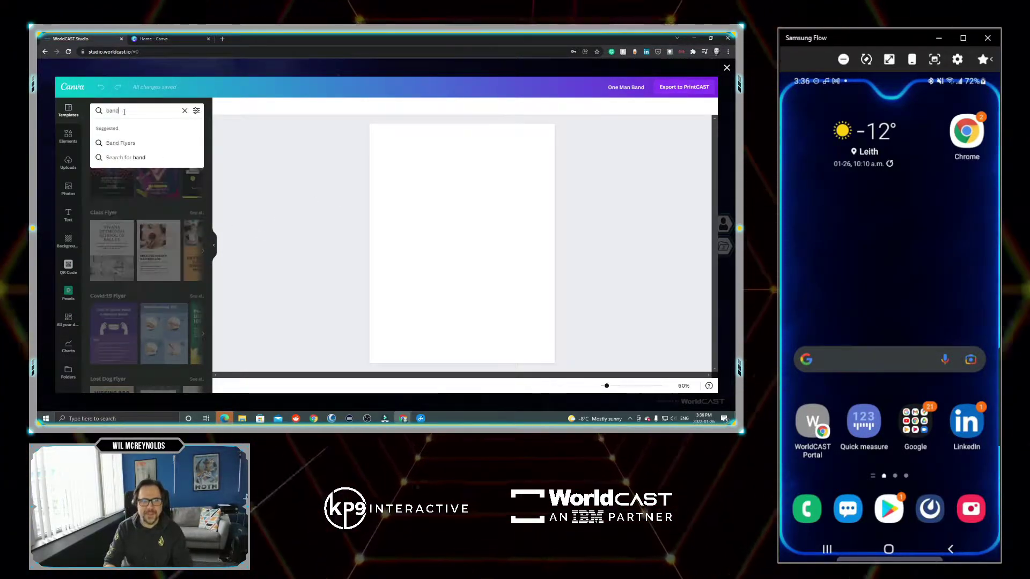
click(127, 143)
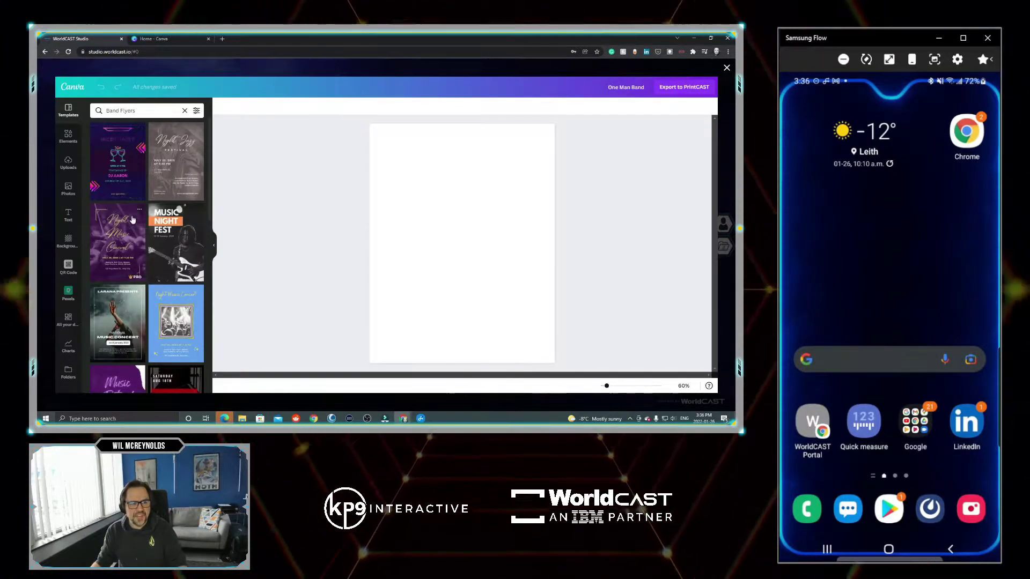
click(122, 174)
click(475, 179)
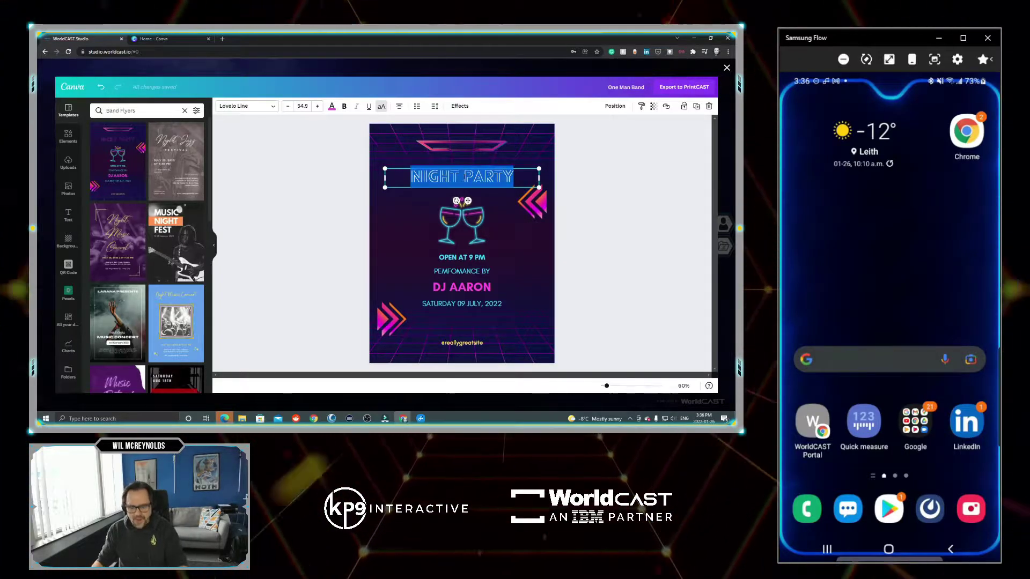
text(HELLO)
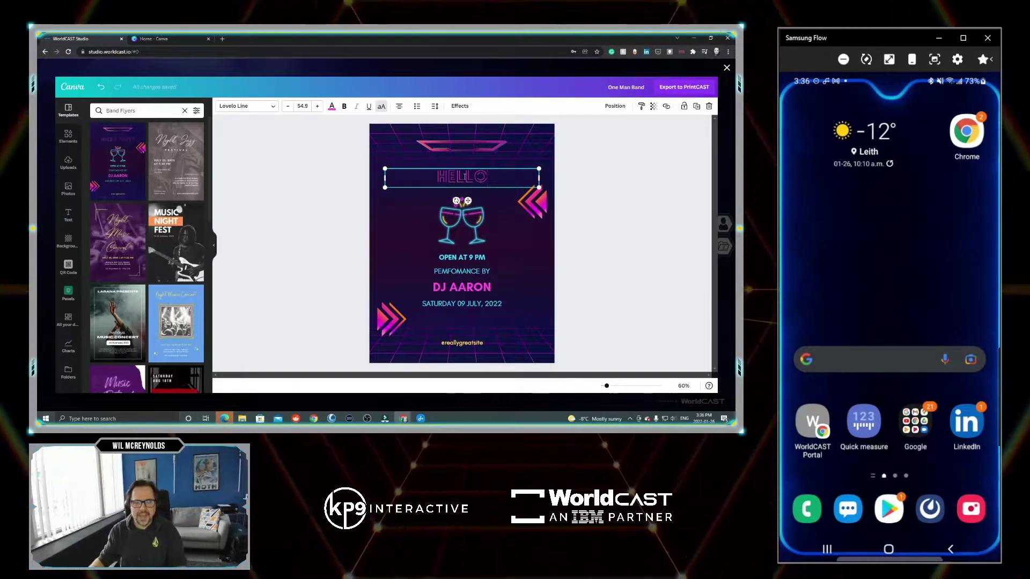
Replace the current page with the saved music event flyer featuring the guitarist, and create the cast from it
click(68, 317)
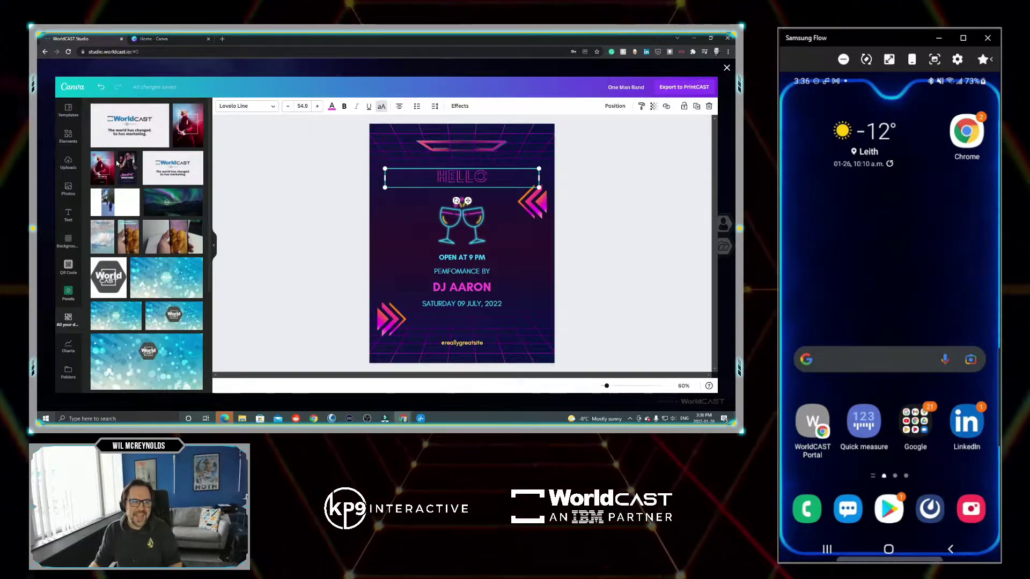
click(102, 166)
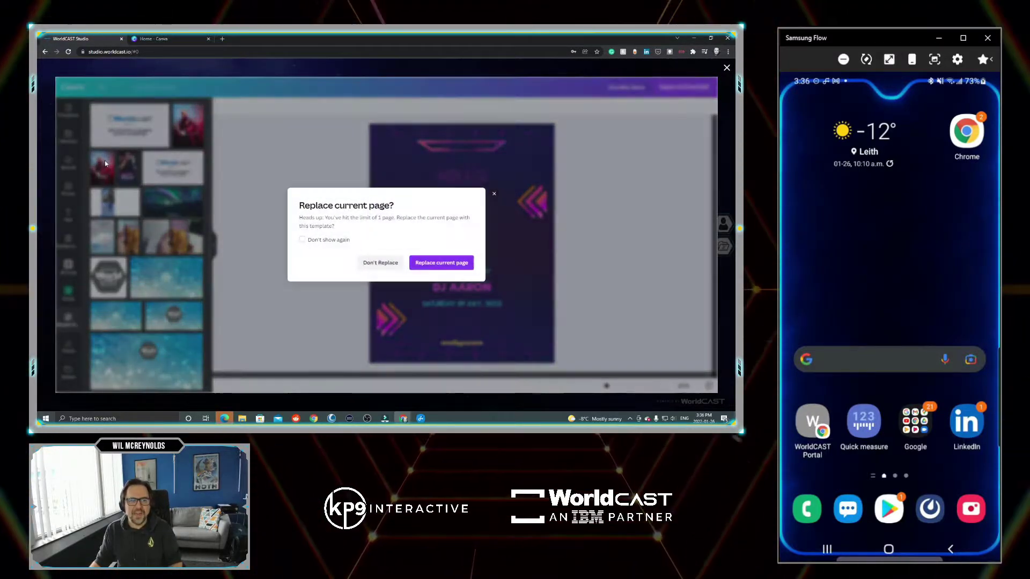
click(450, 263)
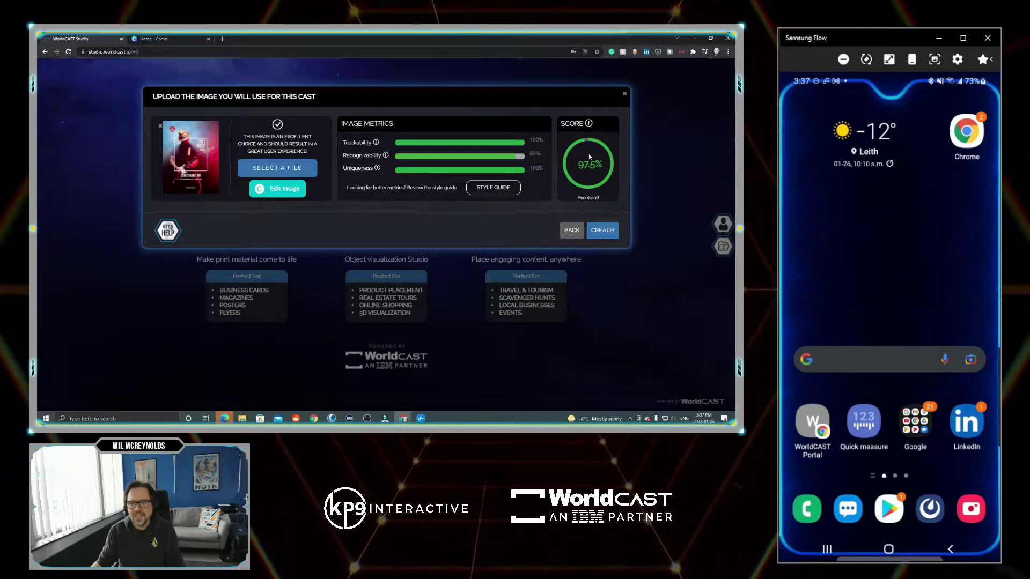
click(598, 230)
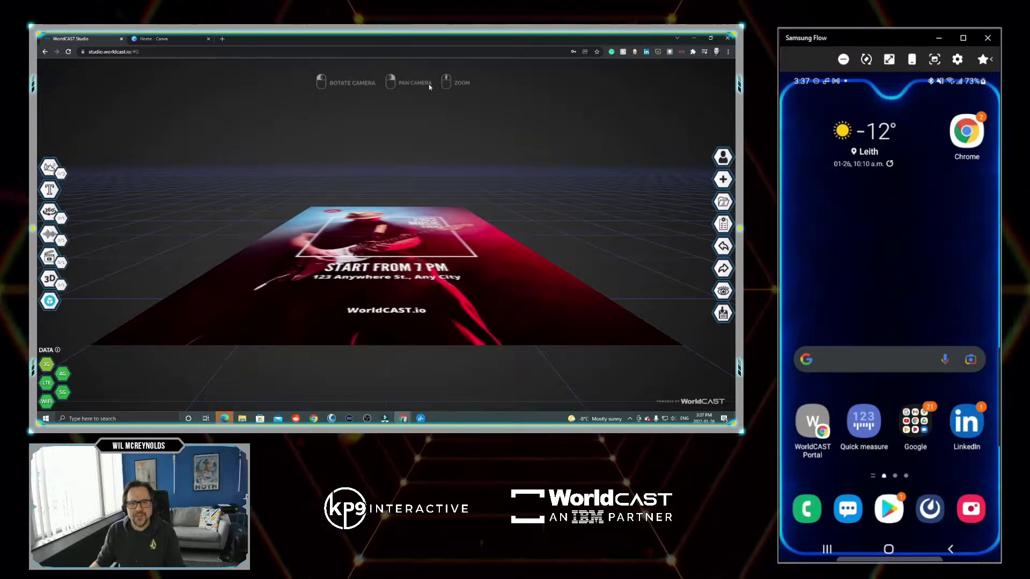
Add the trimmed MP4 video, the flyer image, and the Facebook, Twitter and YouTube images from the CANVA folder to the scene
drag(389, 160, 470, 173)
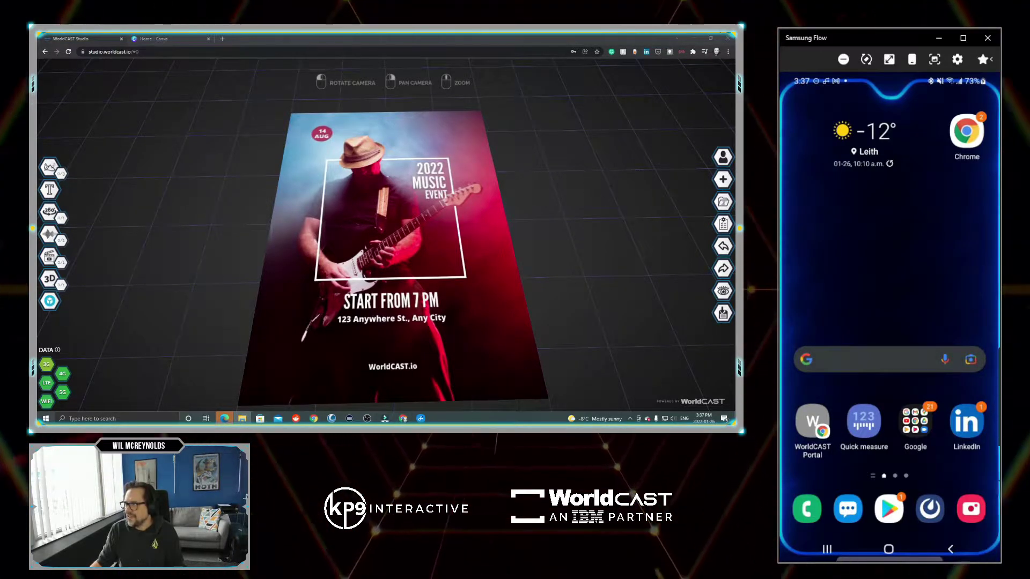
drag(735, 106, 544, 105)
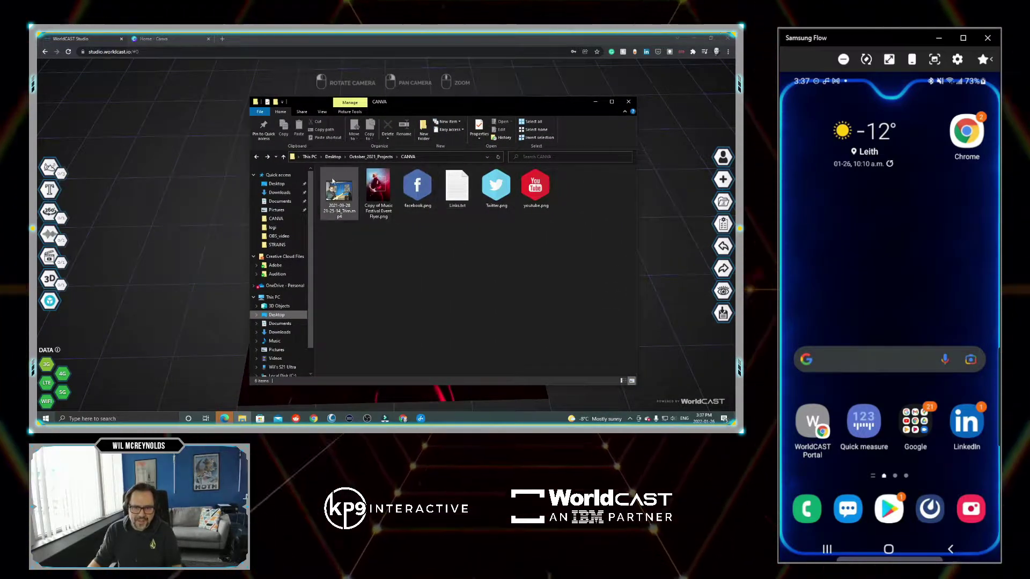
click(340, 194)
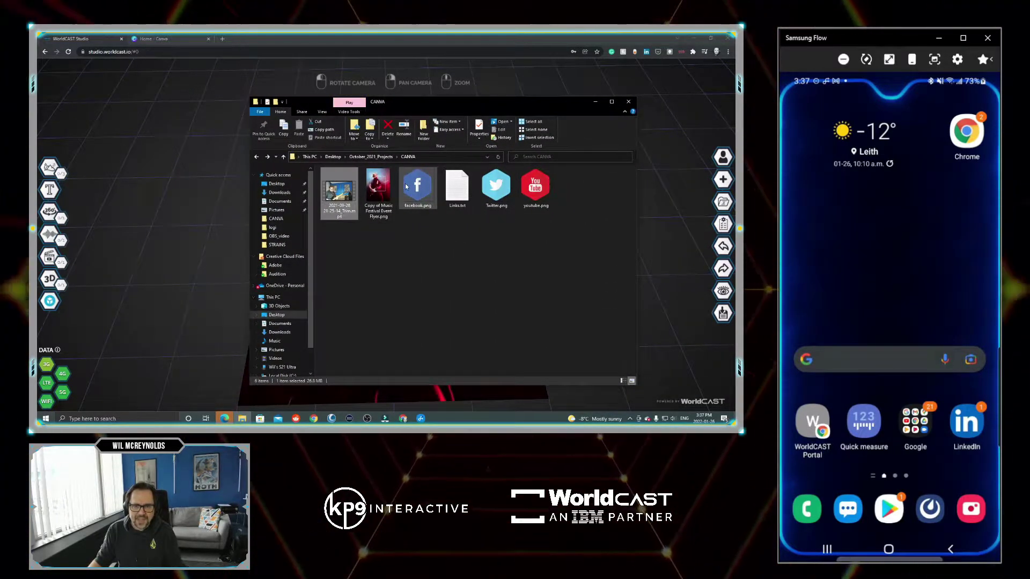
shift+click(406, 186)
ctrl+click(495, 186)
ctrl+click(543, 190)
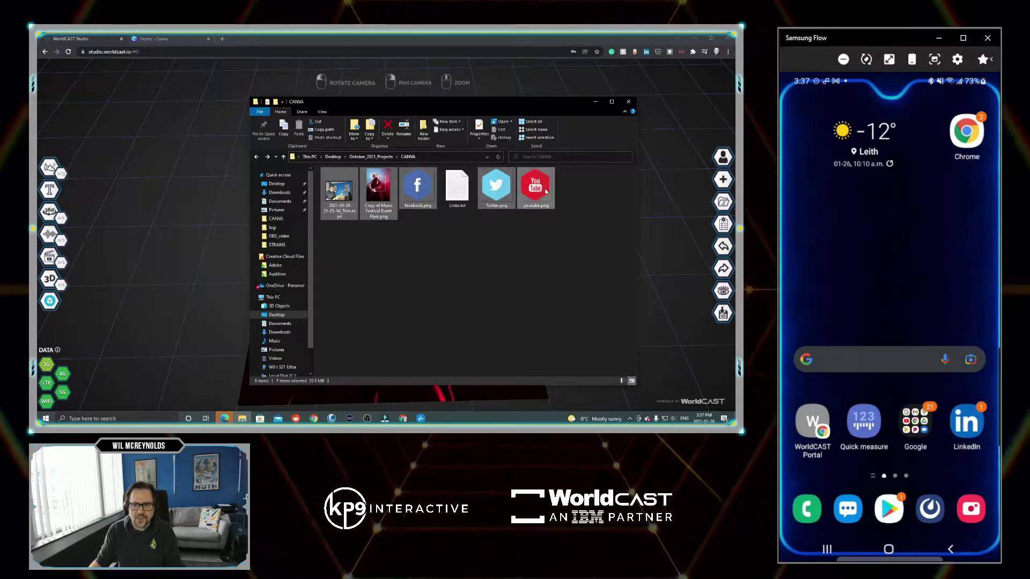
drag(344, 193, 215, 207)
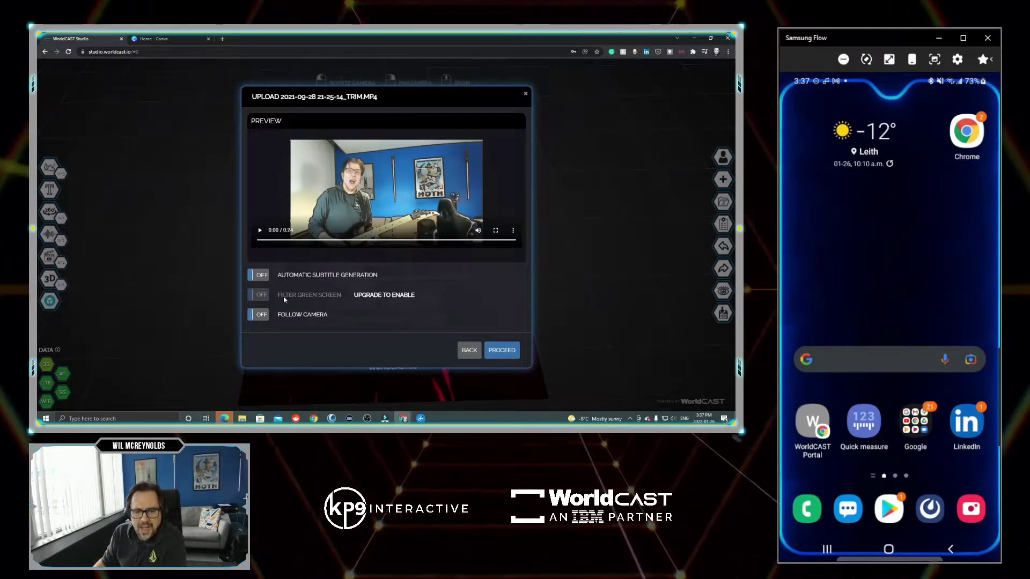
Proceed with uploading the video, flyer, Facebook and Twitter files with their default options, and try to upload the YouTube image too
click(519, 349)
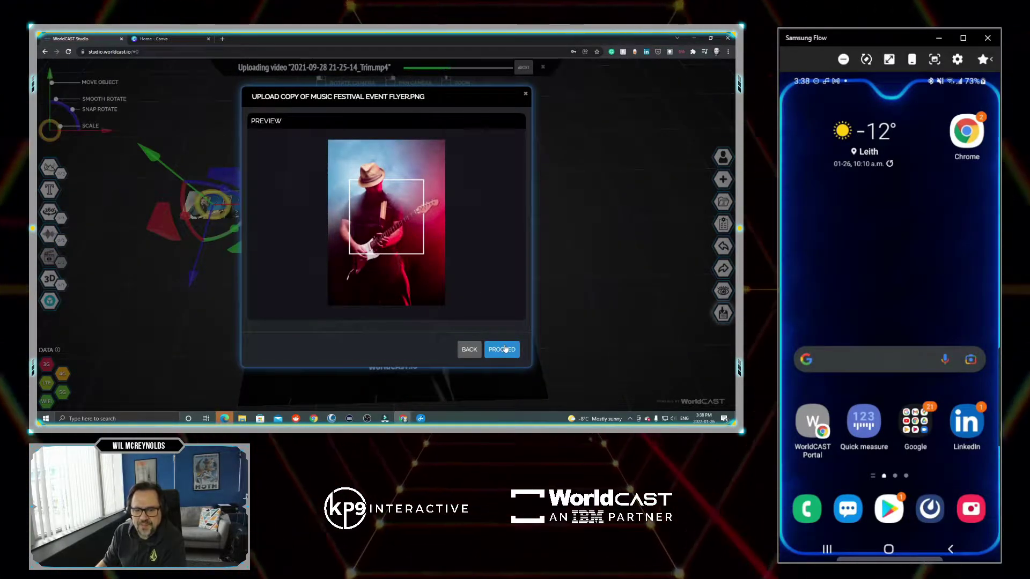
click(505, 349)
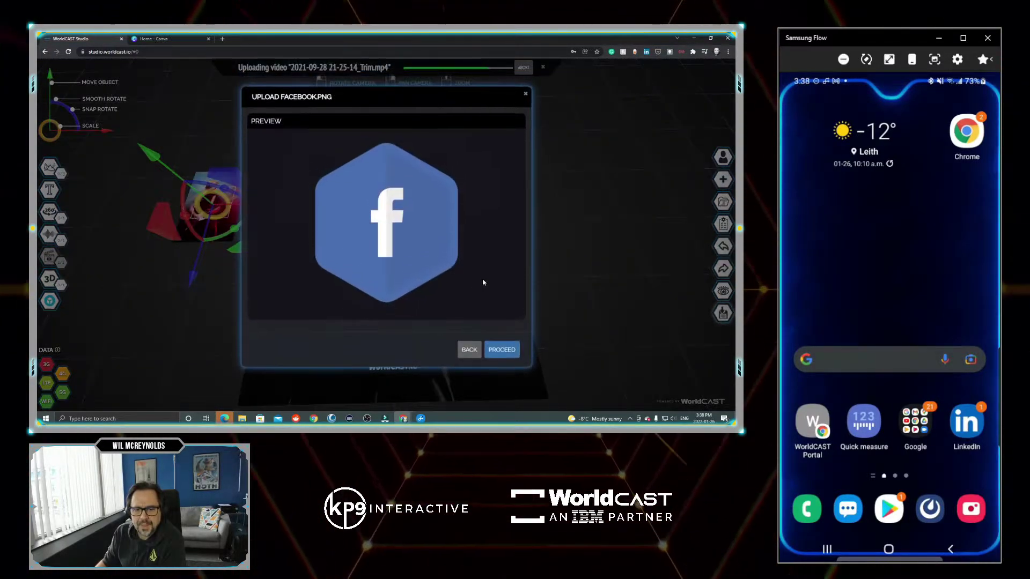
click(510, 356)
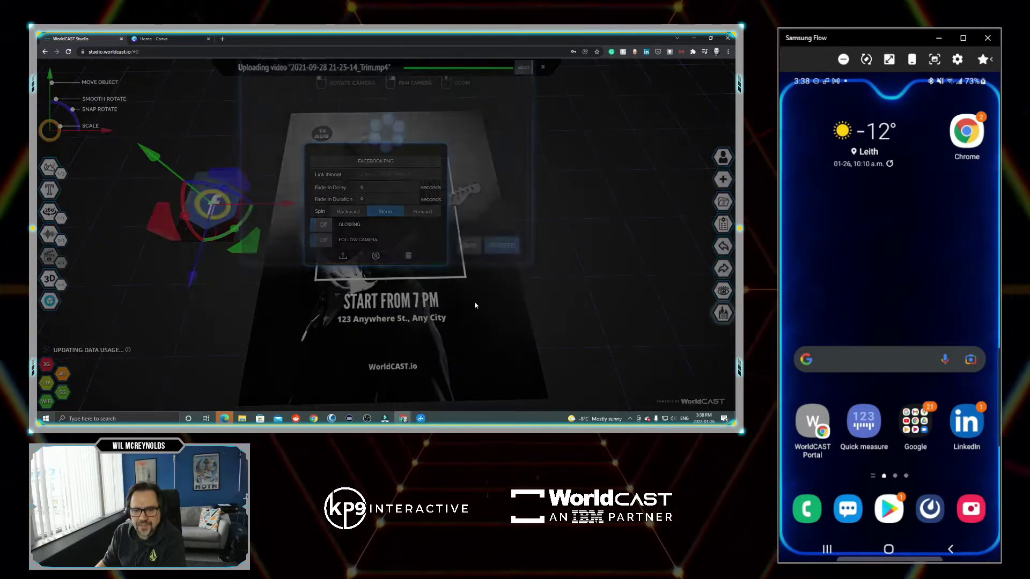
click(490, 347)
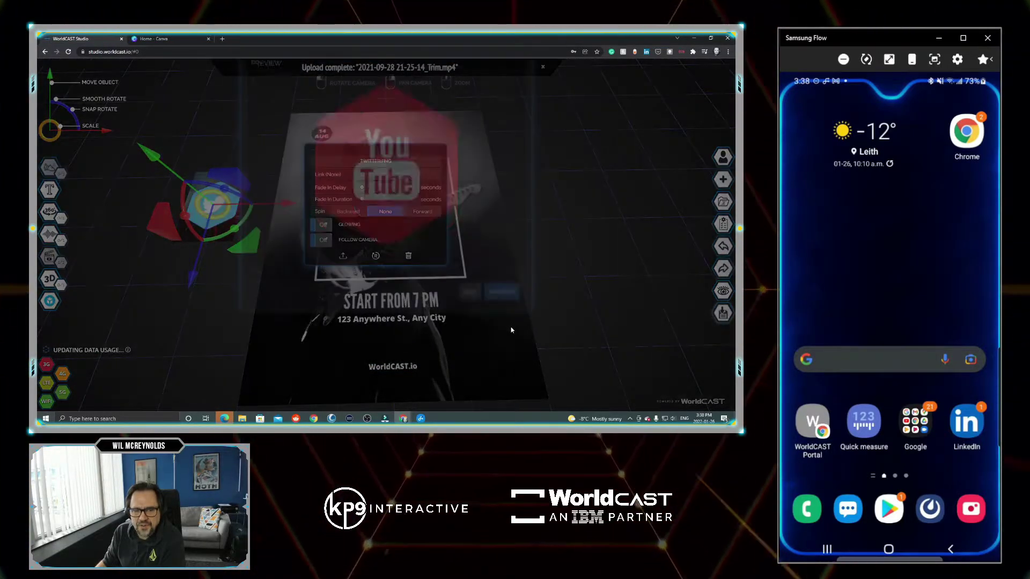
click(501, 350)
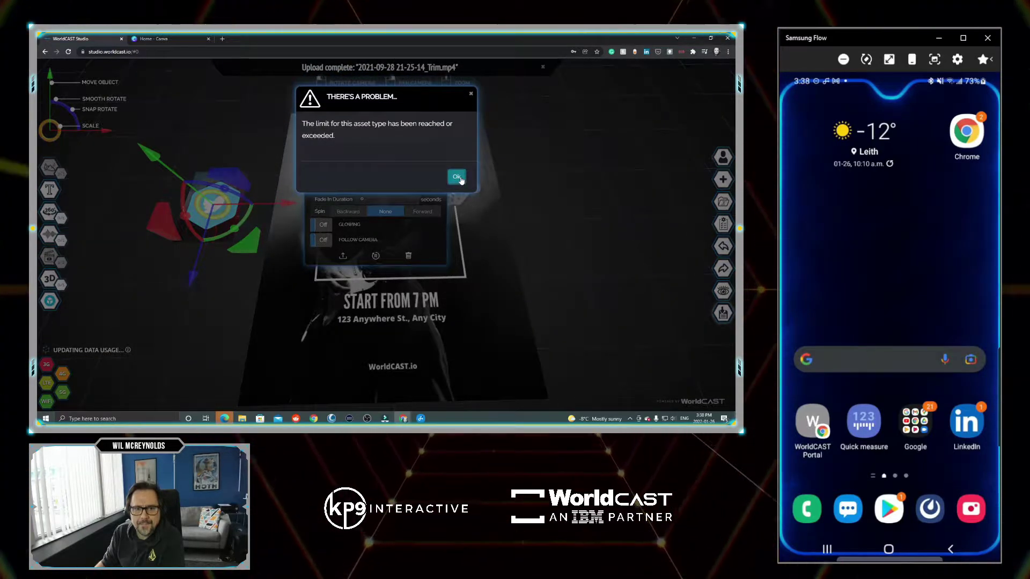
click(459, 177)
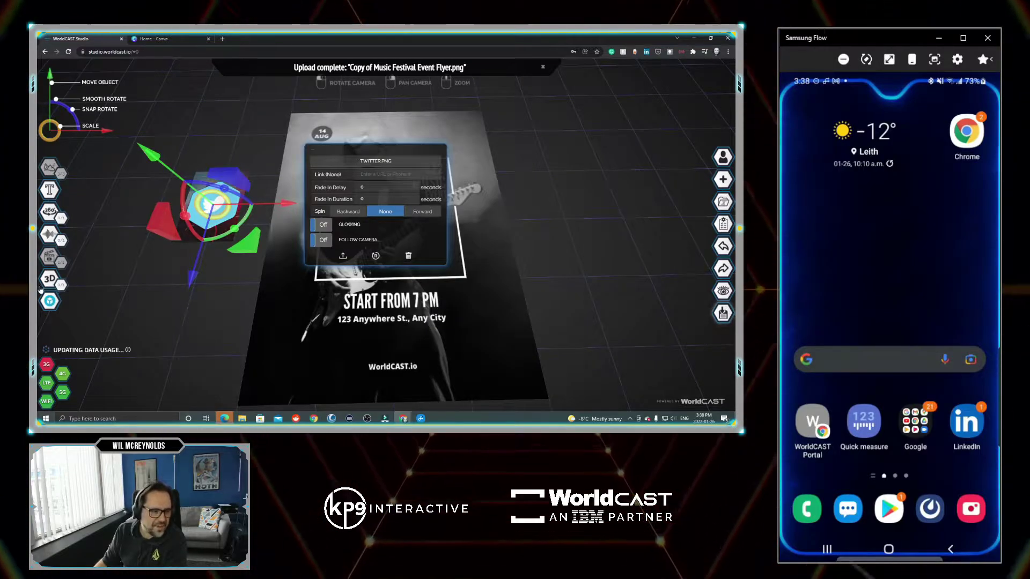
mouse_move(54, 278)
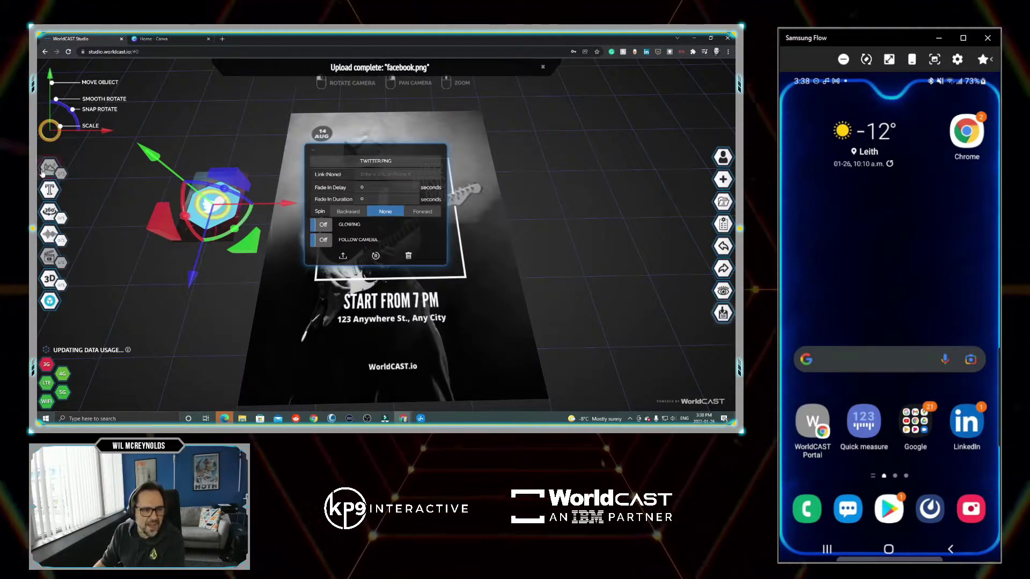
mouse_move(61, 176)
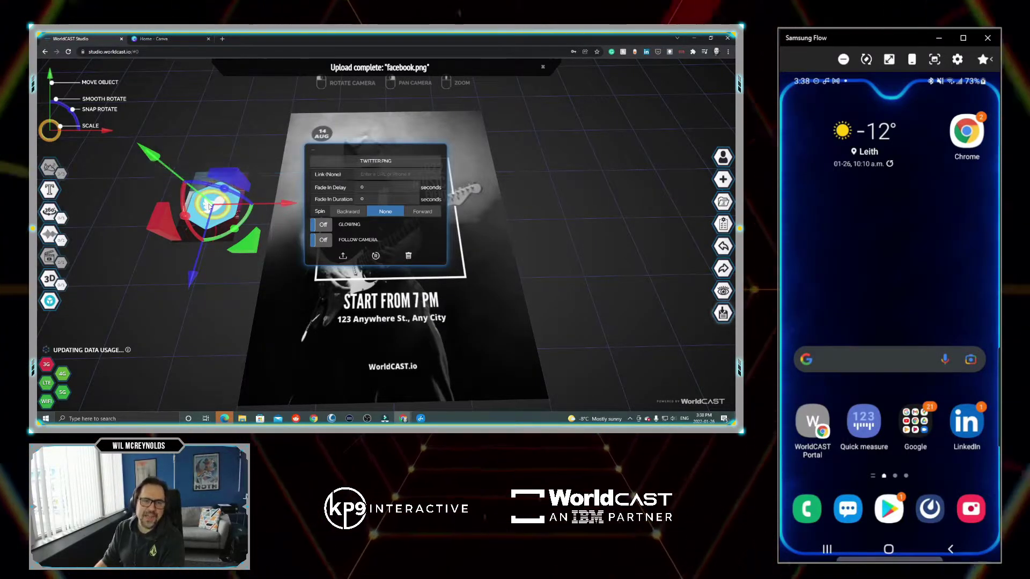
drag(191, 186, 235, 245)
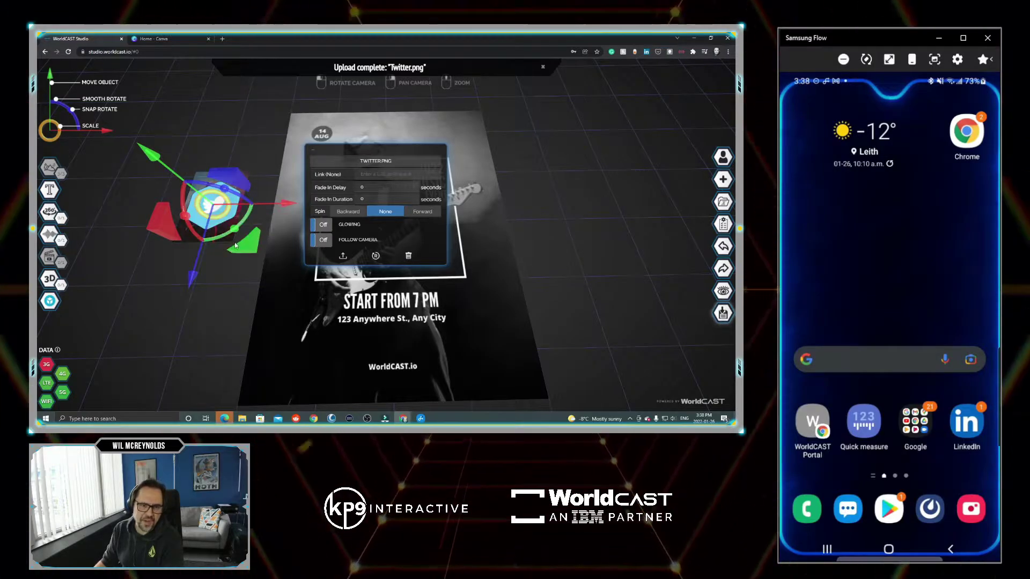
Move the colour flyer image onto the printed flyer, then scale and align it so it covers the flyer underneath
click(314, 151)
click(238, 185)
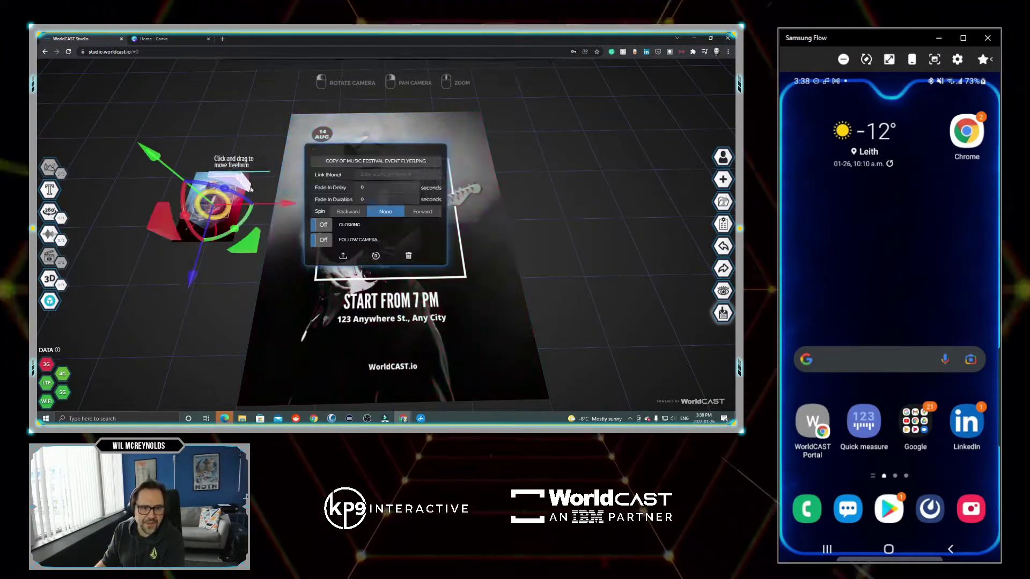
drag(284, 202, 420, 203)
scroll(420, 203, up, 5)
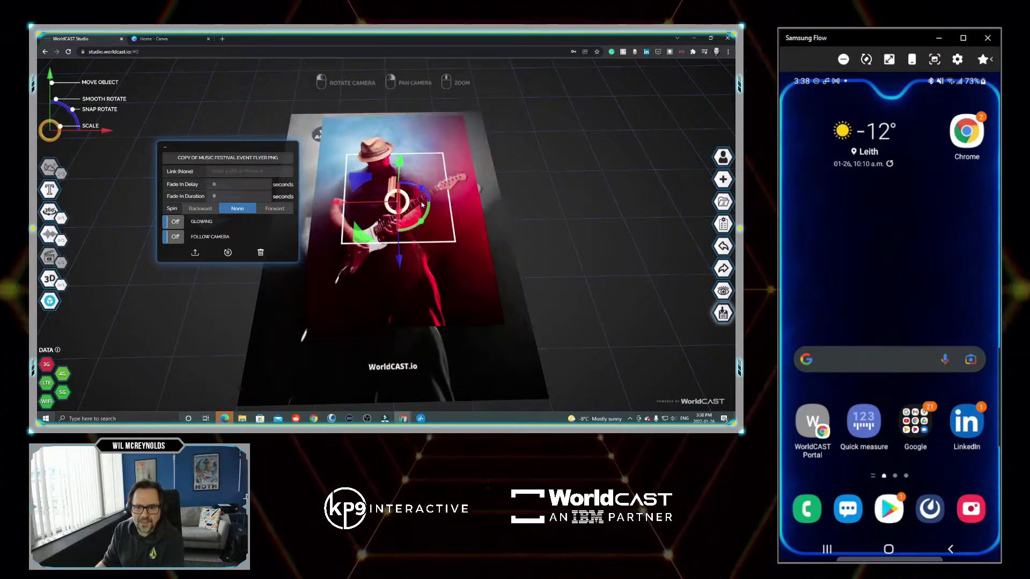
scroll(424, 203, up, 5)
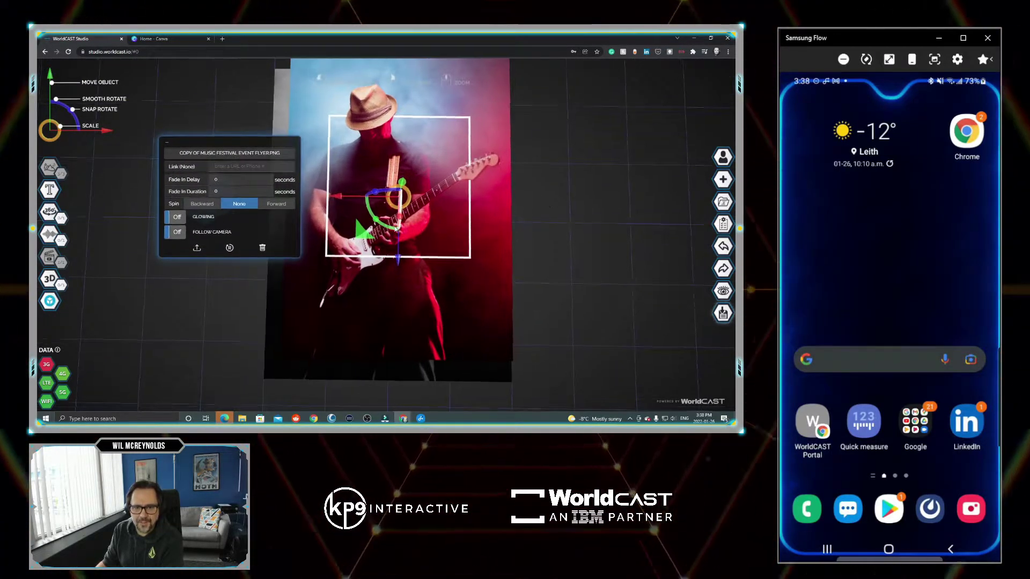
drag(364, 238, 368, 257)
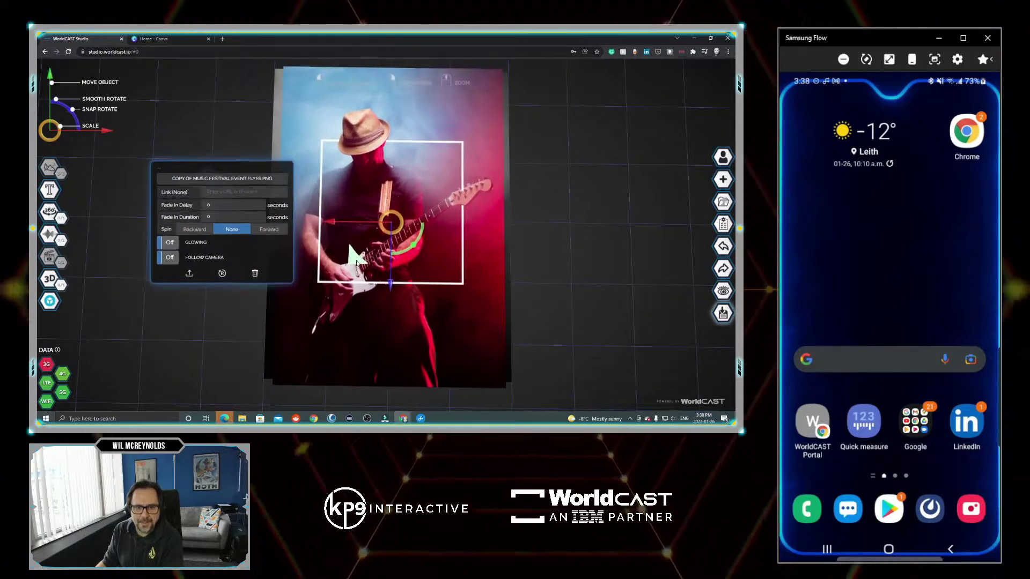
scroll(401, 226, up, 2)
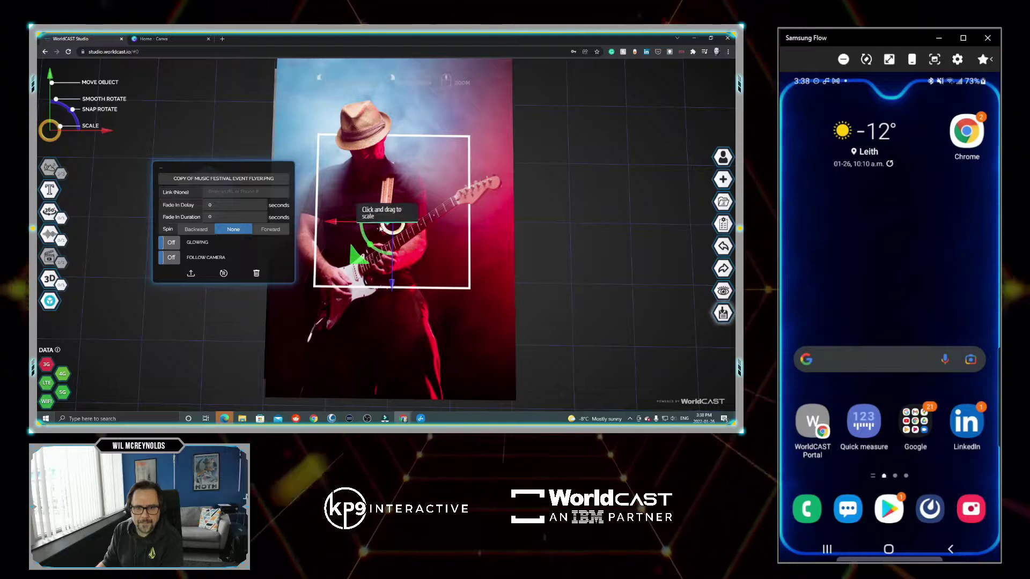
drag(381, 228, 332, 226)
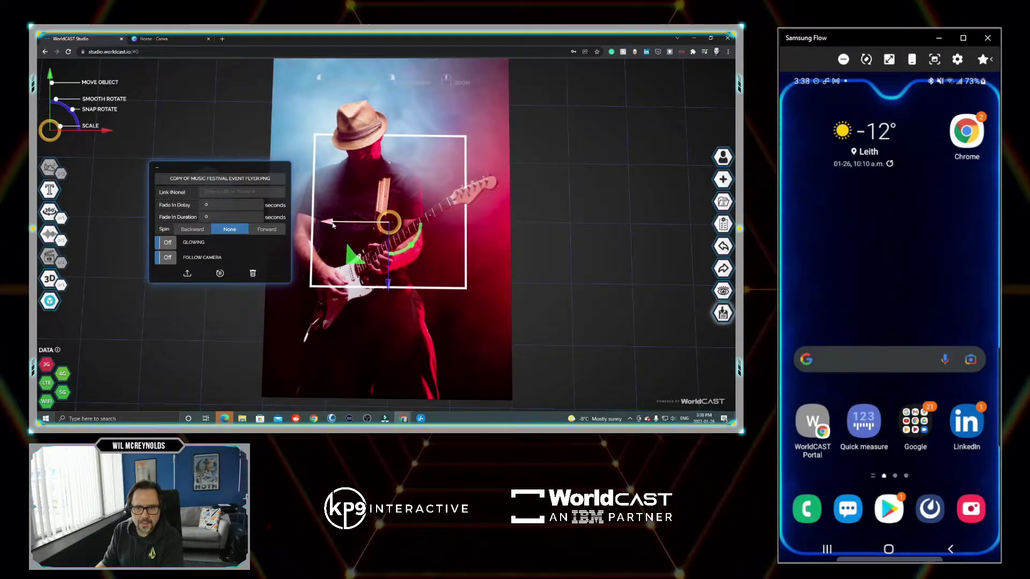
click(525, 207)
Place the trimmed MP4 video over the upper part of the flyer, above the white frame's lower half
click(211, 194)
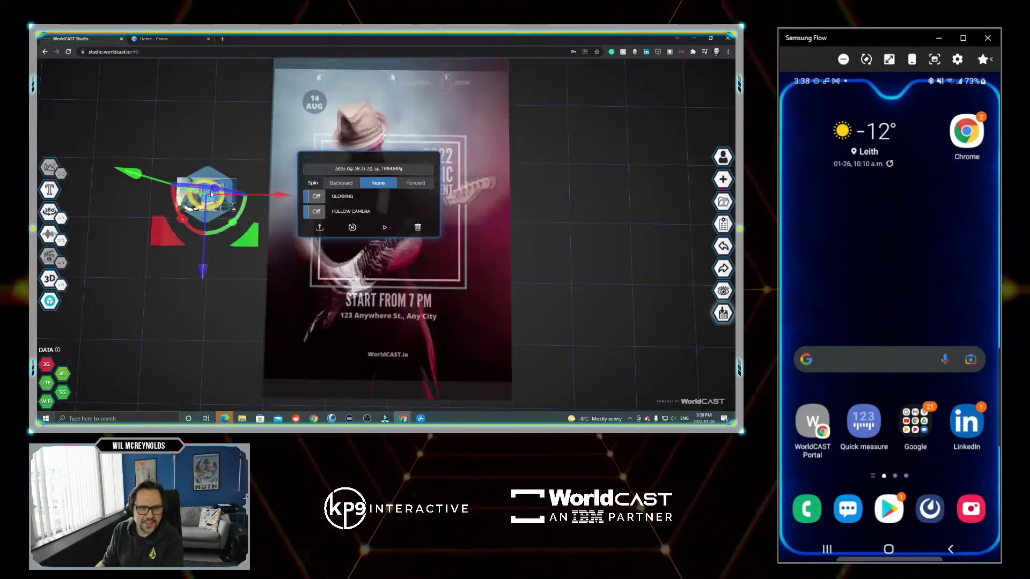
drag(211, 193, 381, 177)
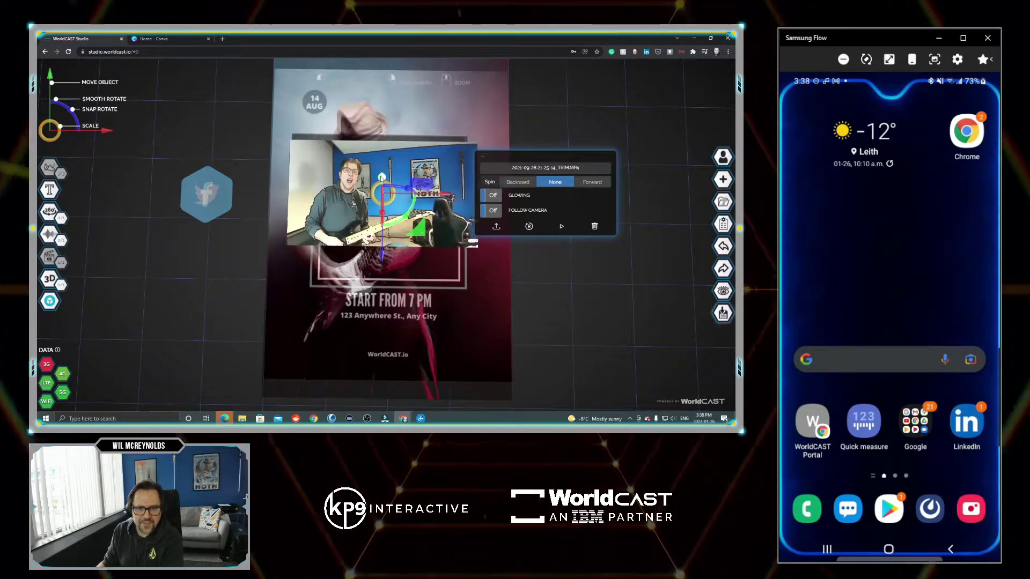
drag(383, 258, 381, 208)
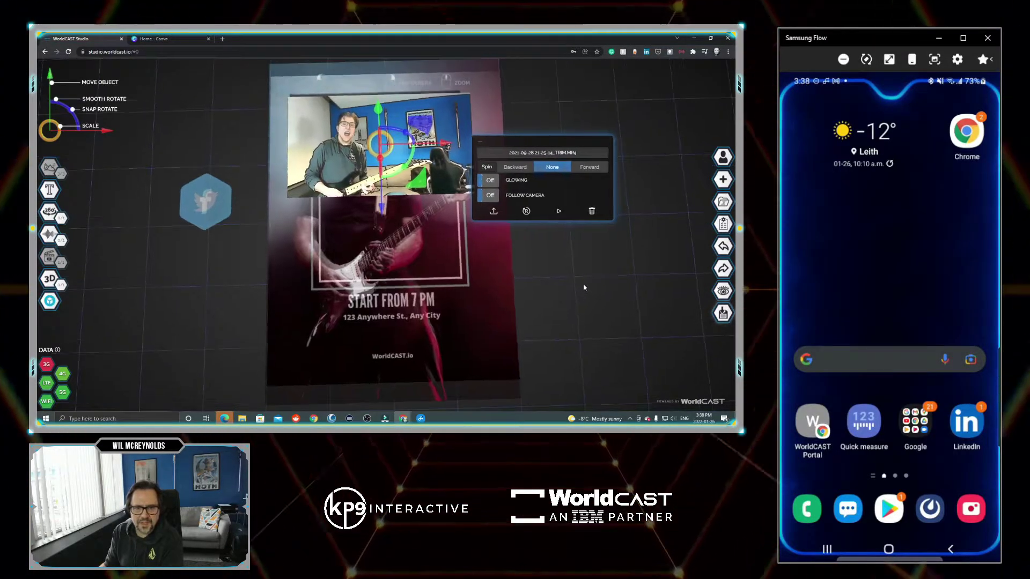
mouse_move(584, 288)
mouse_down()
mouse_move(579, 301)
mouse_move(594, 290)
mouse_move(599, 299)
mouse_up()
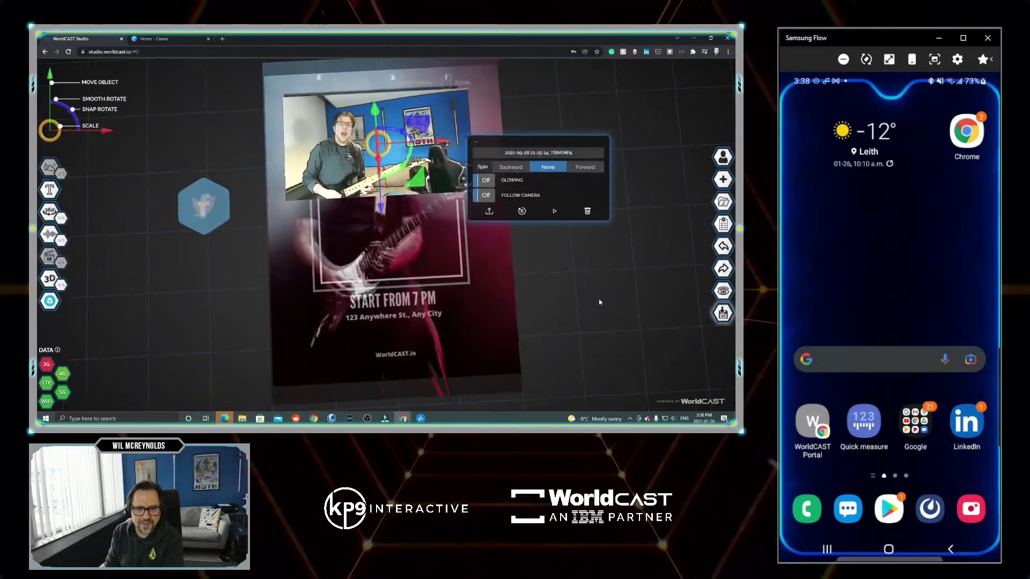
Position the Facebook image in front of the flyer, inside the right half of the white frame below the video
click(203, 199)
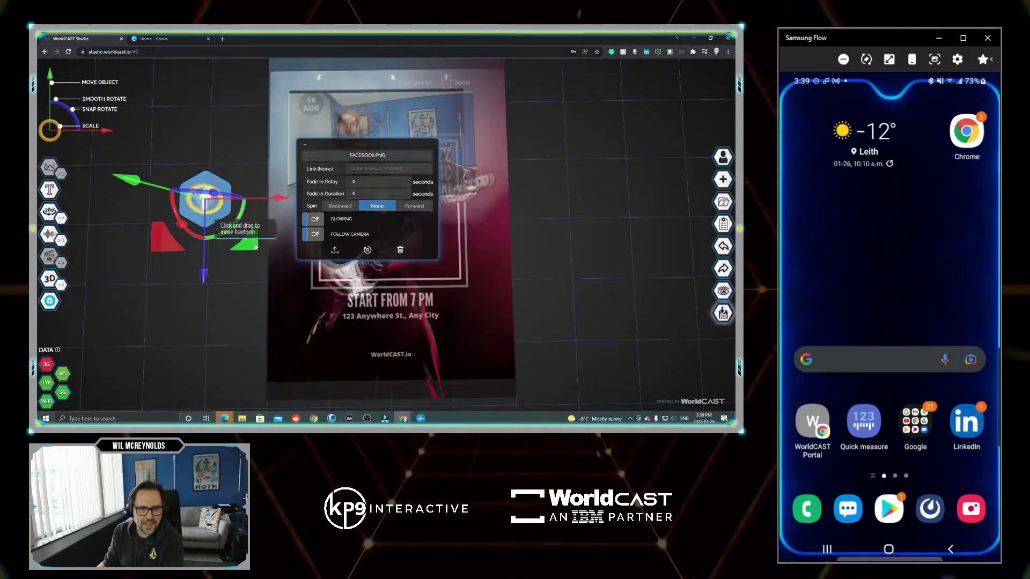
drag(255, 247, 466, 281)
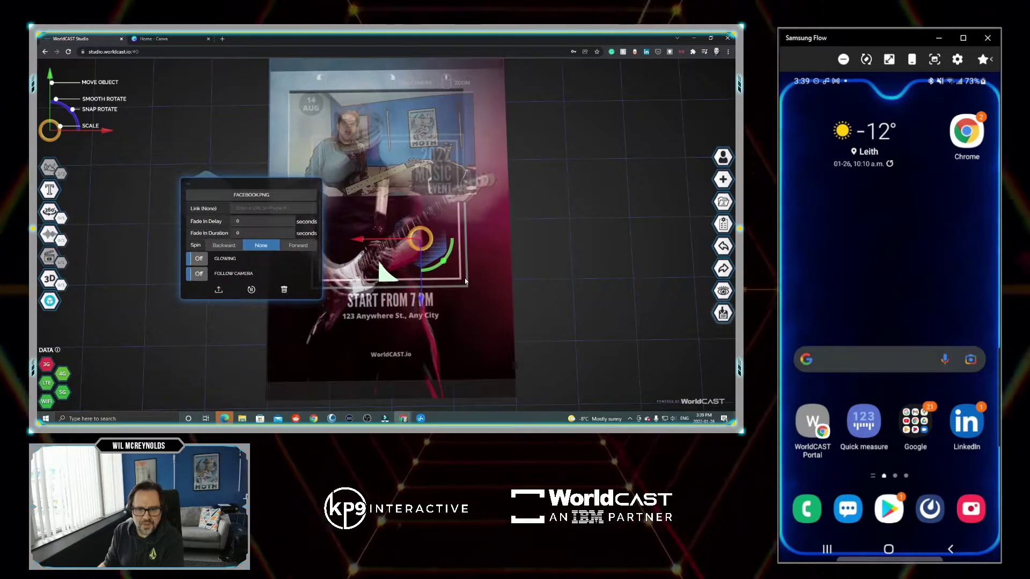
drag(542, 245, 427, 219)
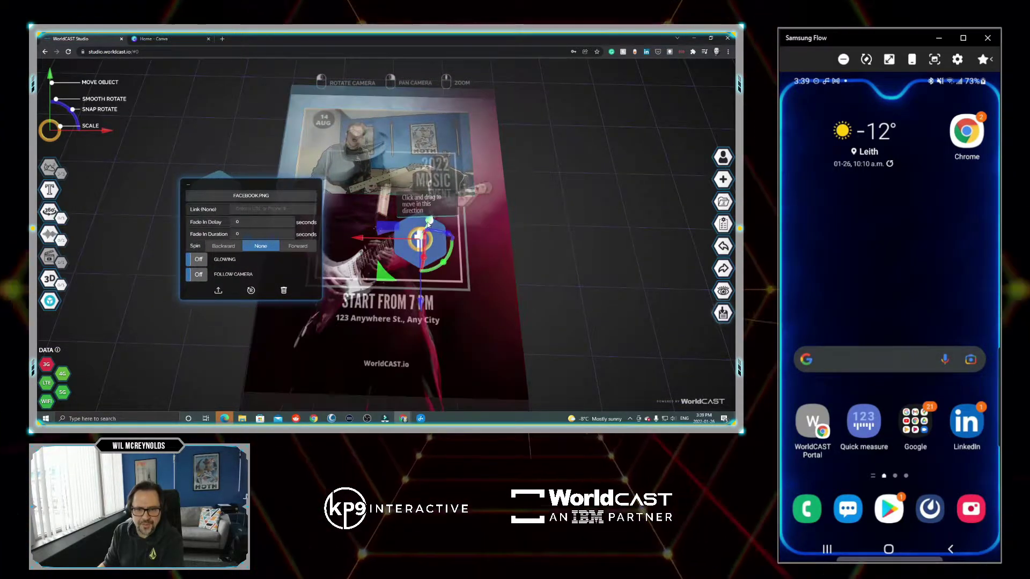
click(574, 226)
Position the Twitter image in front of the flyer, inside the white frame to the left of the Facebook image
click(215, 193)
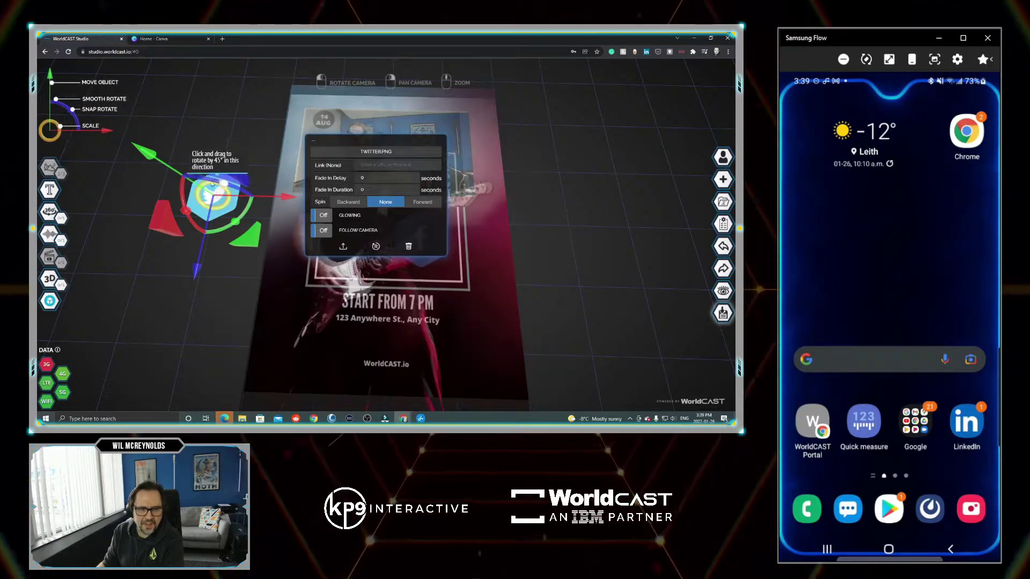
drag(231, 204, 409, 281)
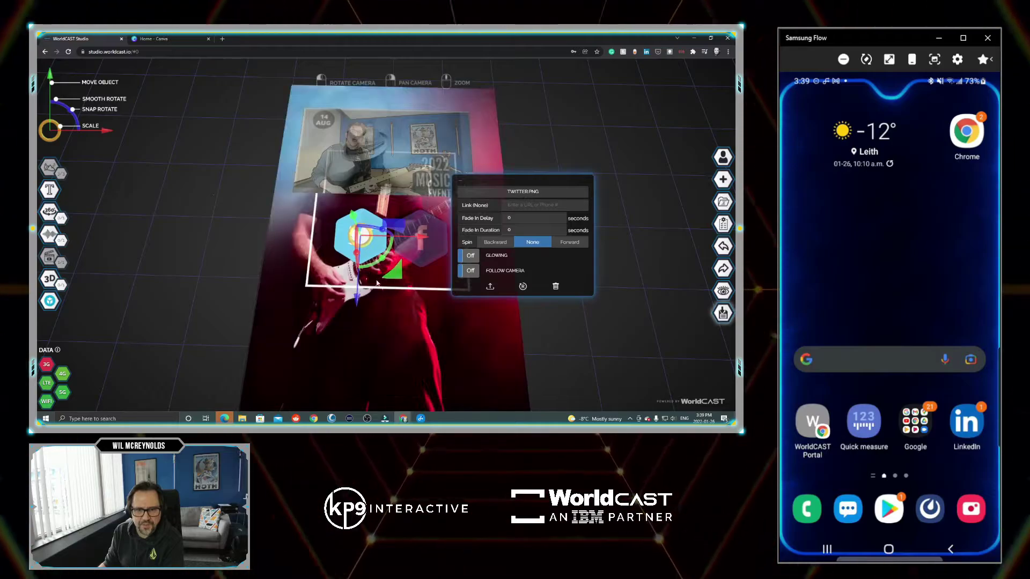
drag(357, 215, 356, 211)
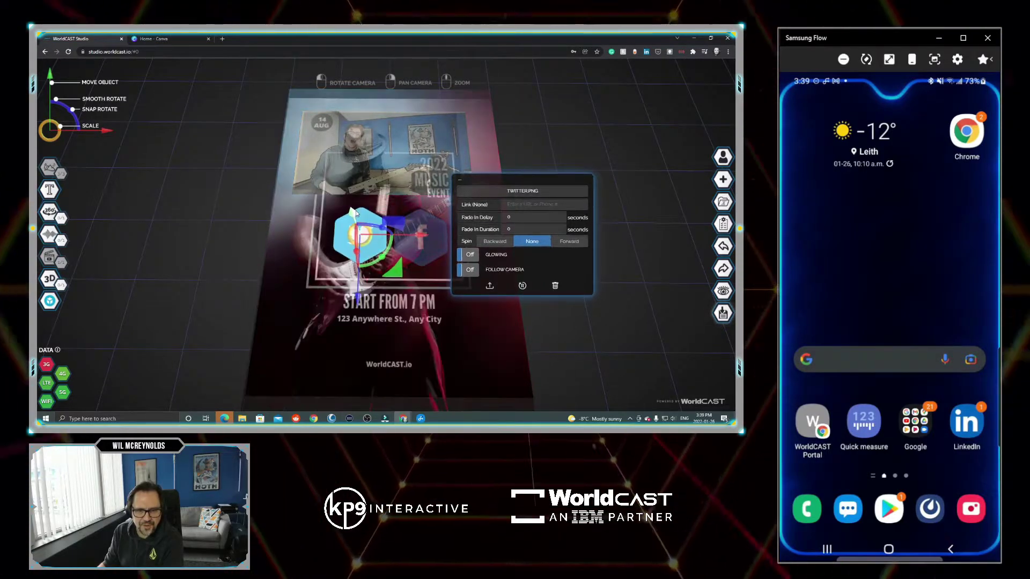
click(586, 219)
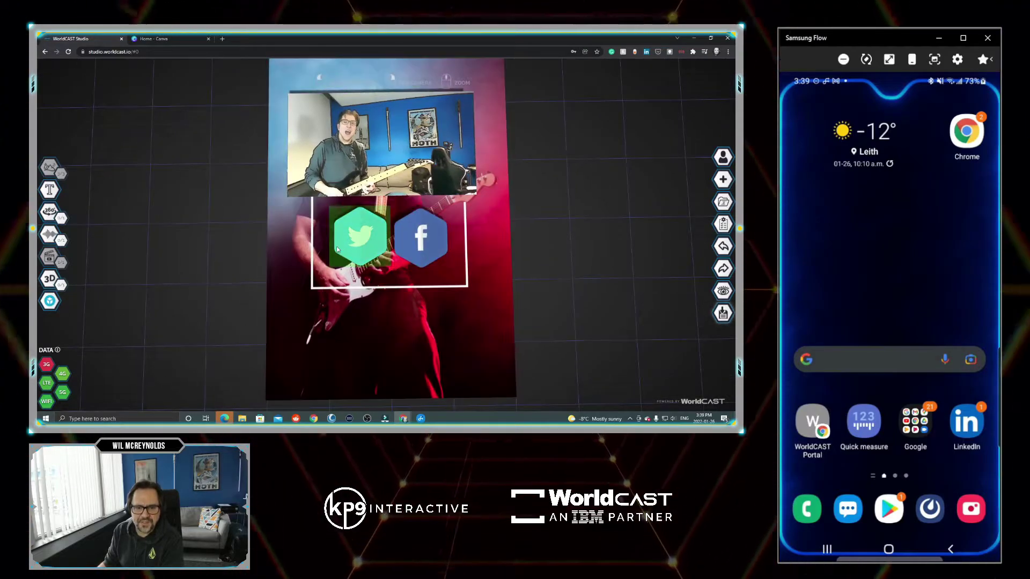
Lower the Twitter and Facebook images slightly within the white frame, and shift the video down and slightly right
click(358, 221)
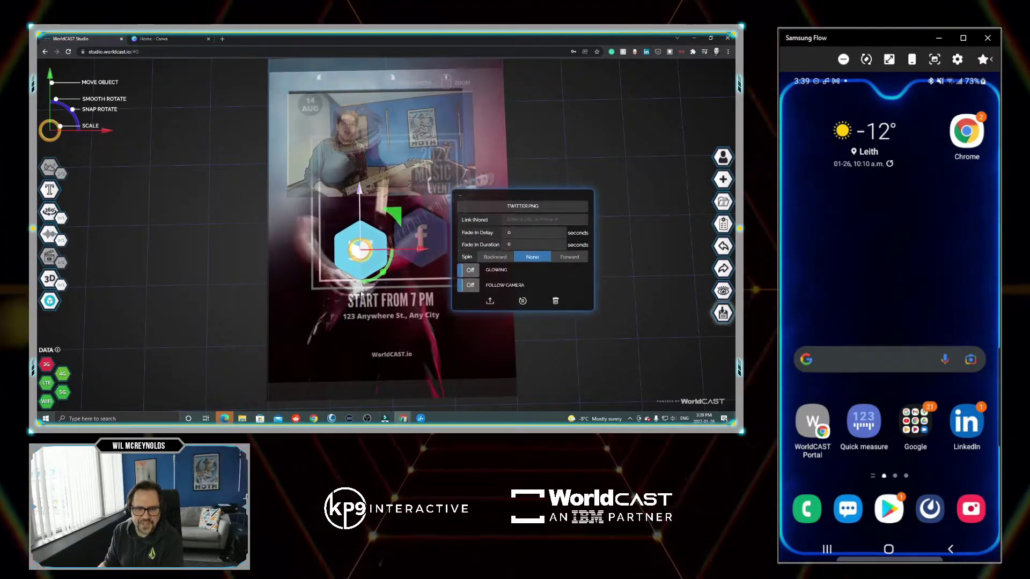
click(423, 222)
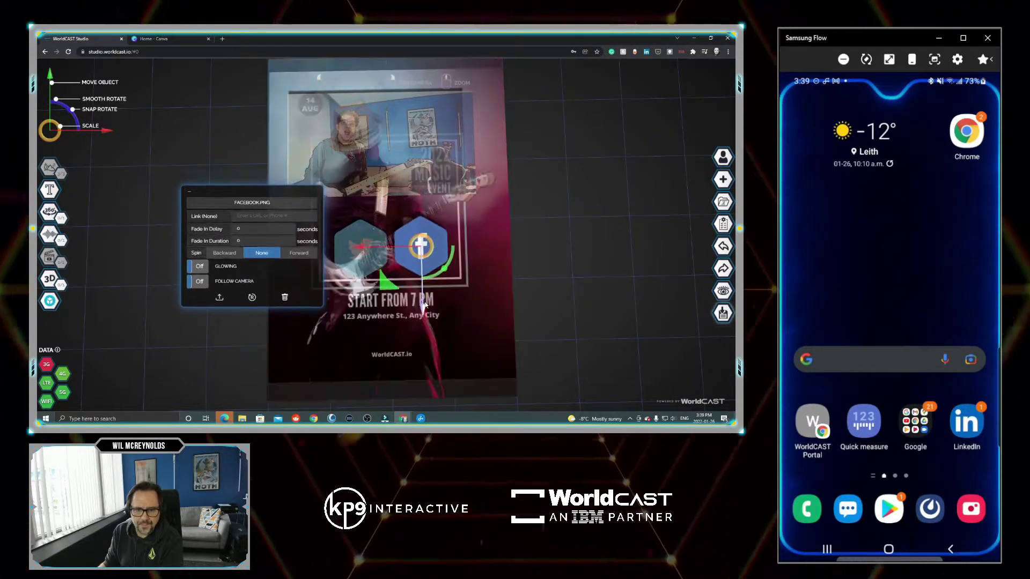
click(390, 130)
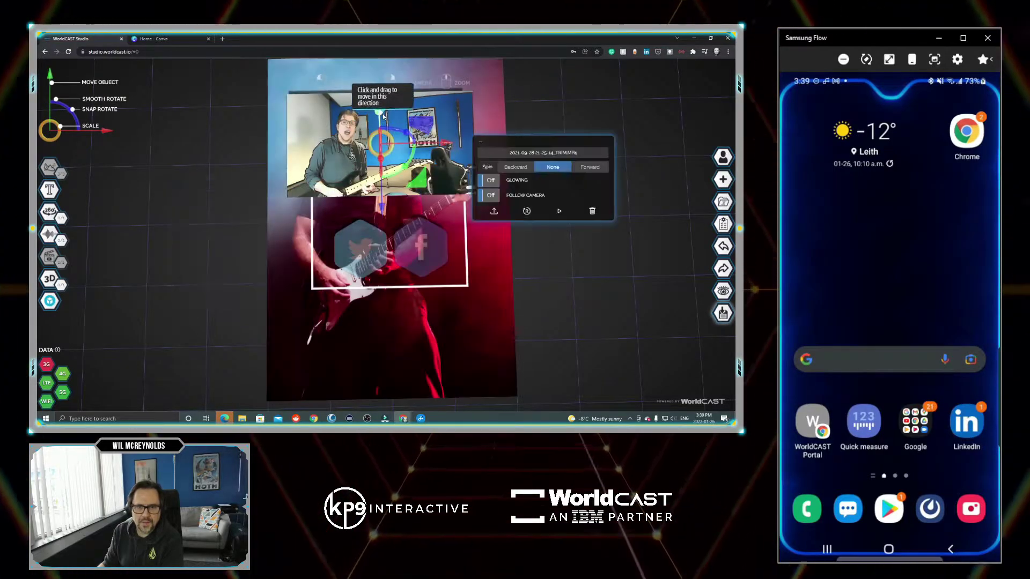
drag(390, 129, 382, 203)
click(601, 274)
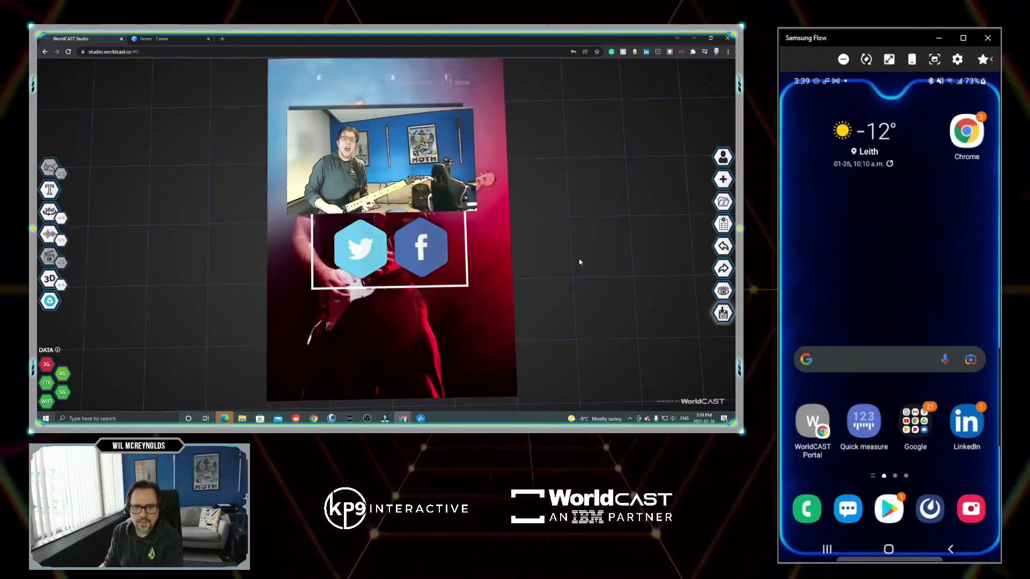
click(449, 168)
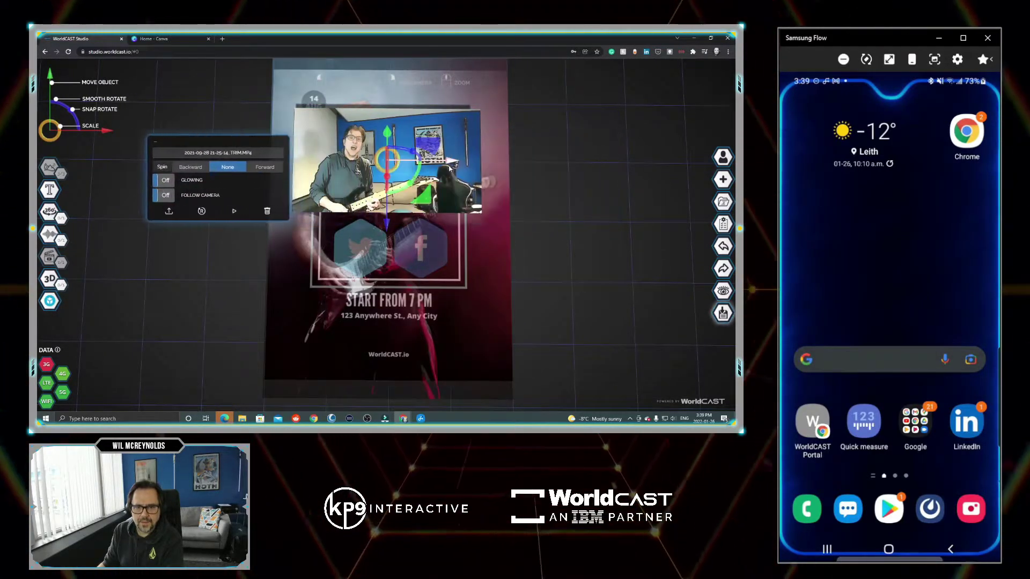
click(556, 177)
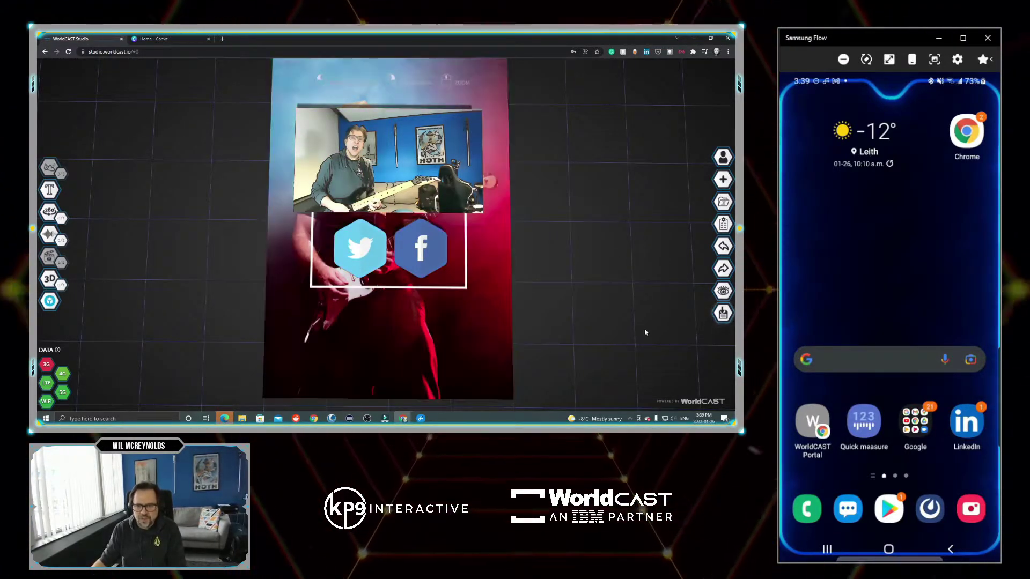
Save and publish the cast, and download its QR code as a PNG
click(723, 314)
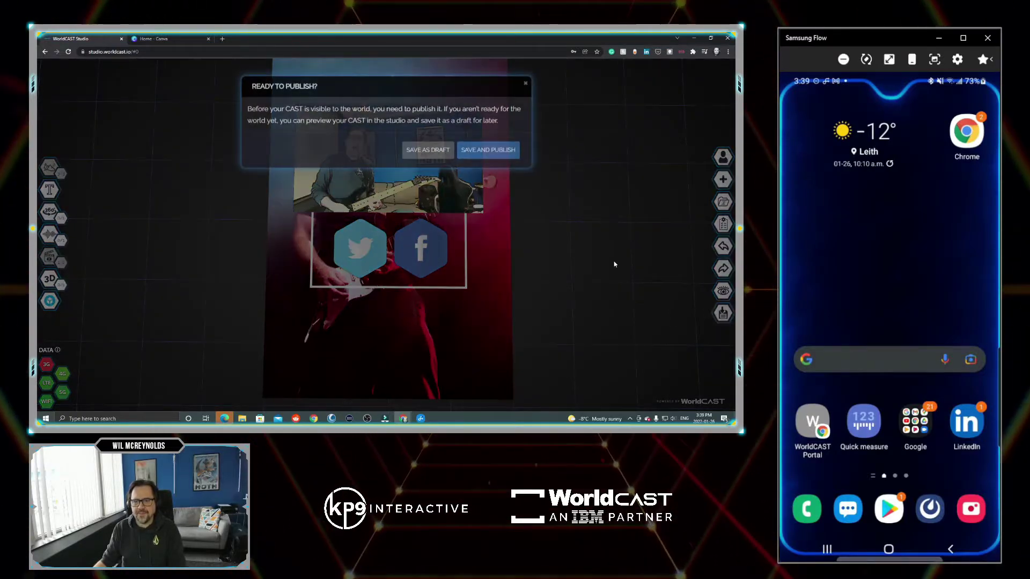
click(484, 157)
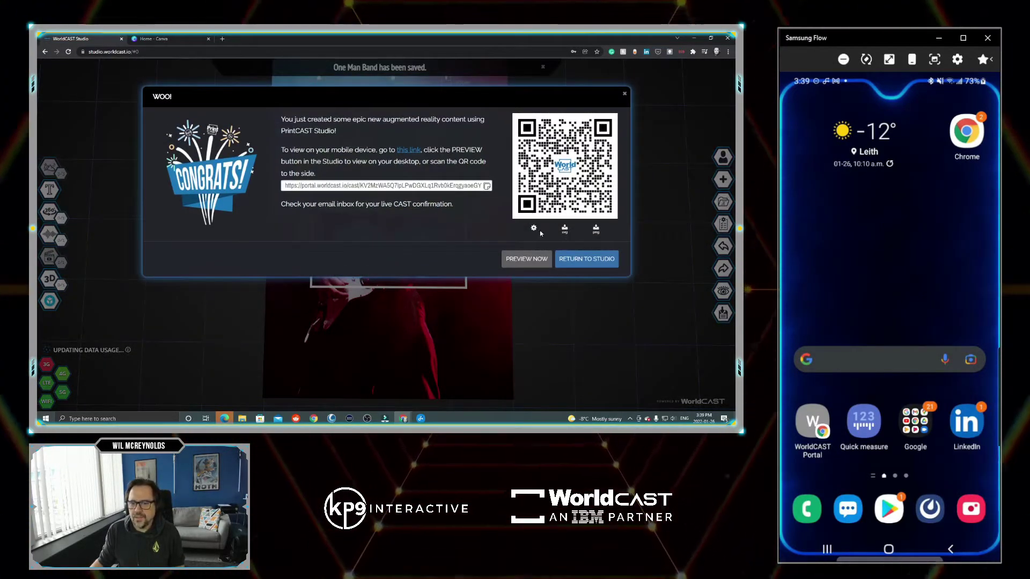
click(595, 229)
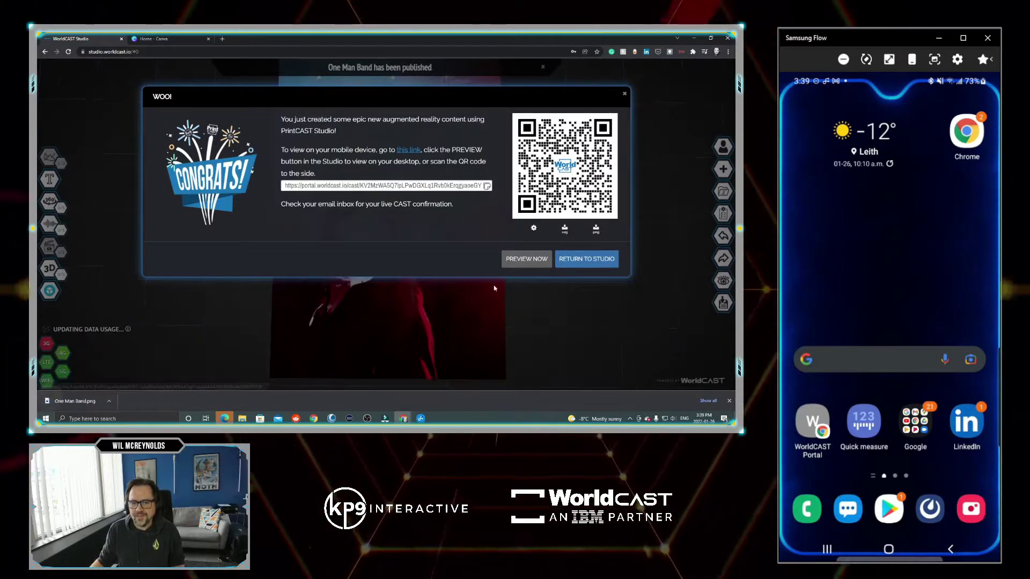
Copy the downloaded QR code file One Man Band.png into the CANVA project folder, and switch back to WorldCAST Studio
click(142, 379)
drag(549, 112, 735, 111)
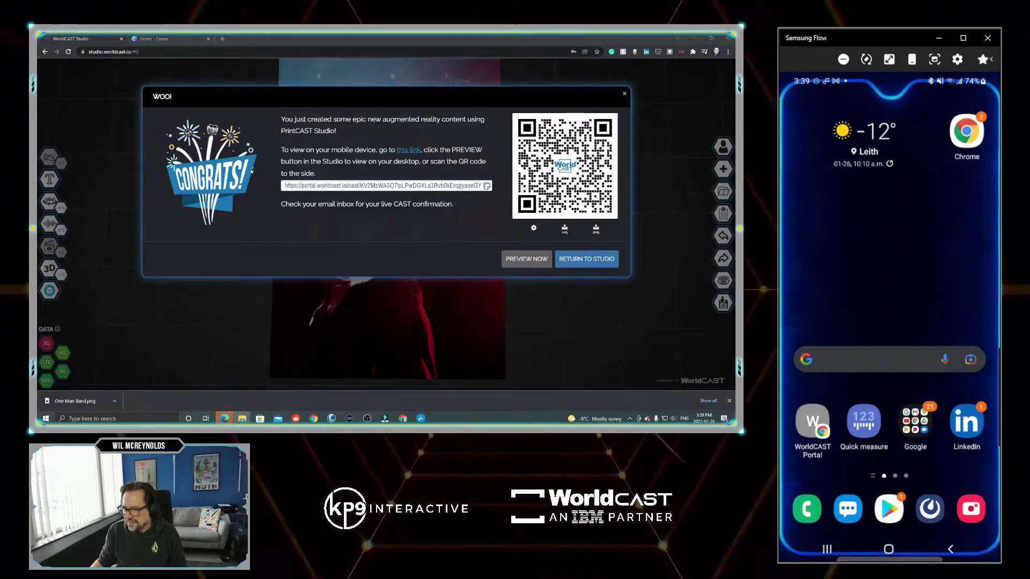
key(alt+Tab)
click(522, 298)
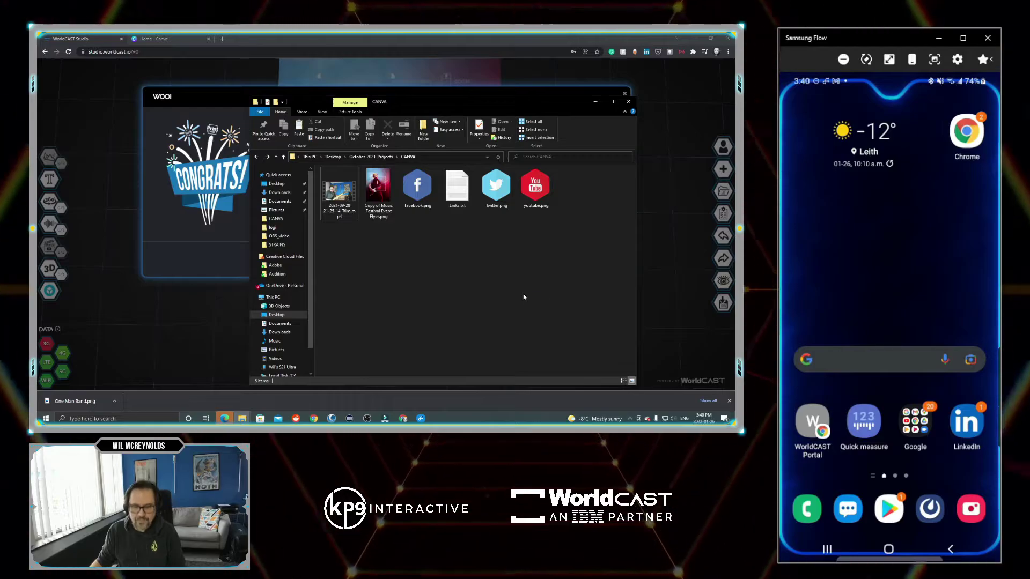
key(ctrl+v)
key(alt+Tab)
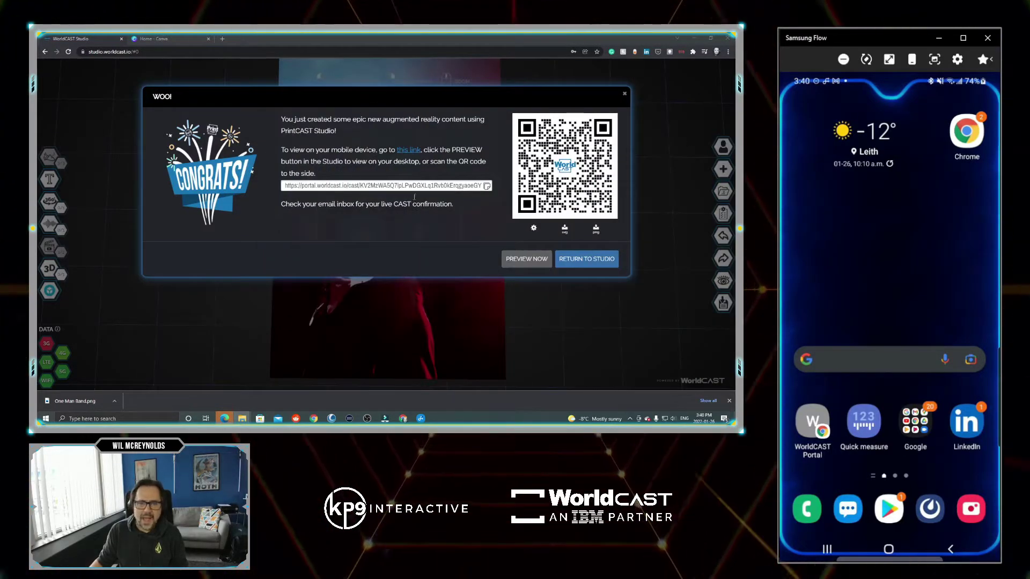
Return to the studio and open the cast's current flyer image for editing on Canva from the cast properties
click(577, 260)
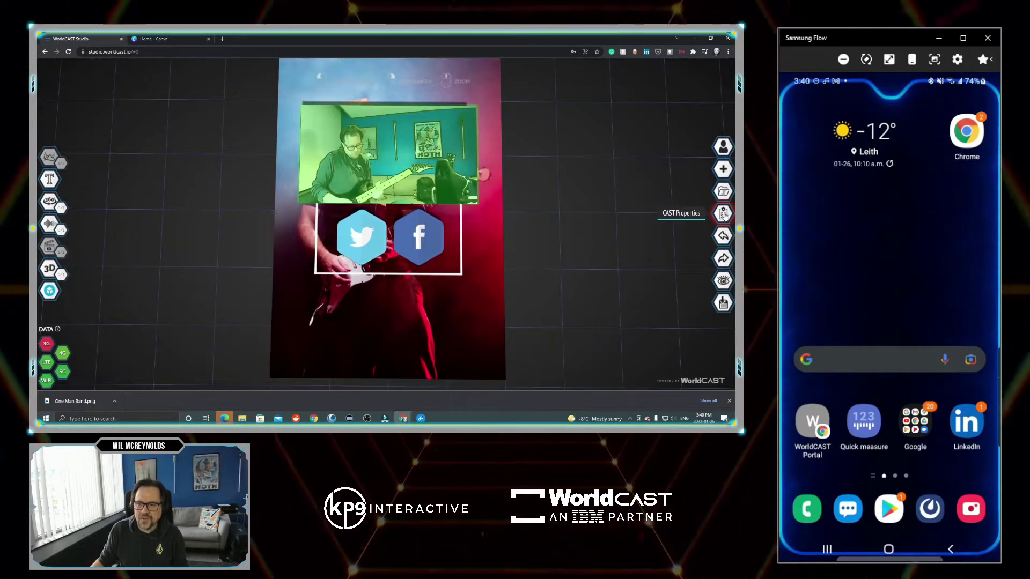
click(722, 215)
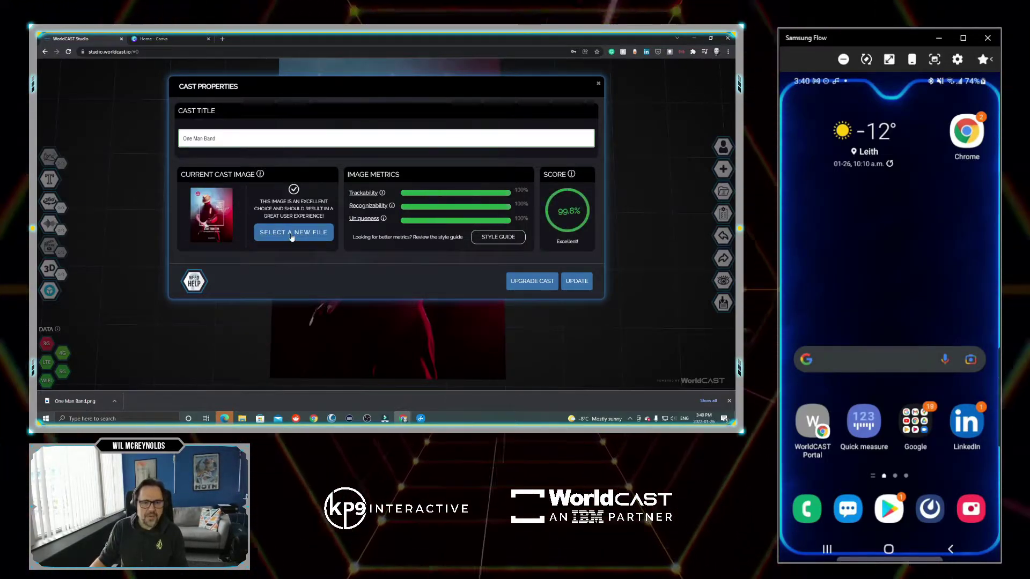
click(289, 232)
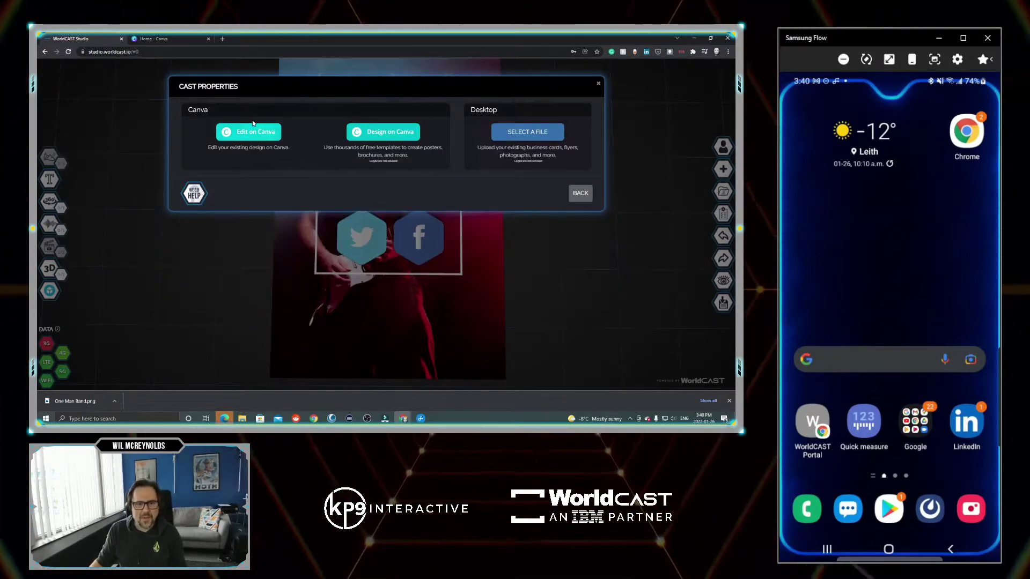
click(253, 133)
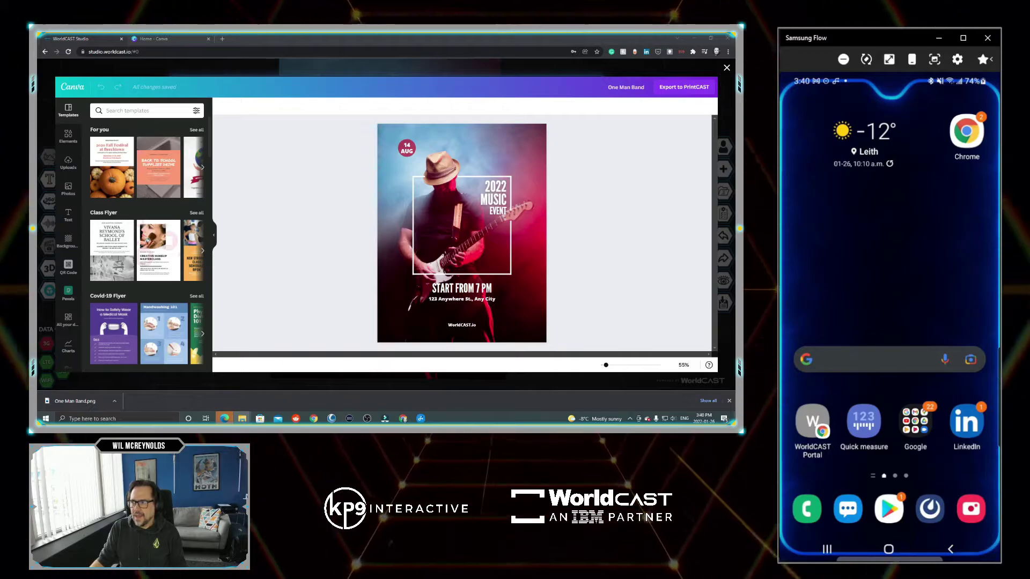
Place the uploaded cast QR code on the flyer, scaled down into the lower-right corner of the white frame
drag(734, 95, 318, 103)
drag(265, 191, 471, 212)
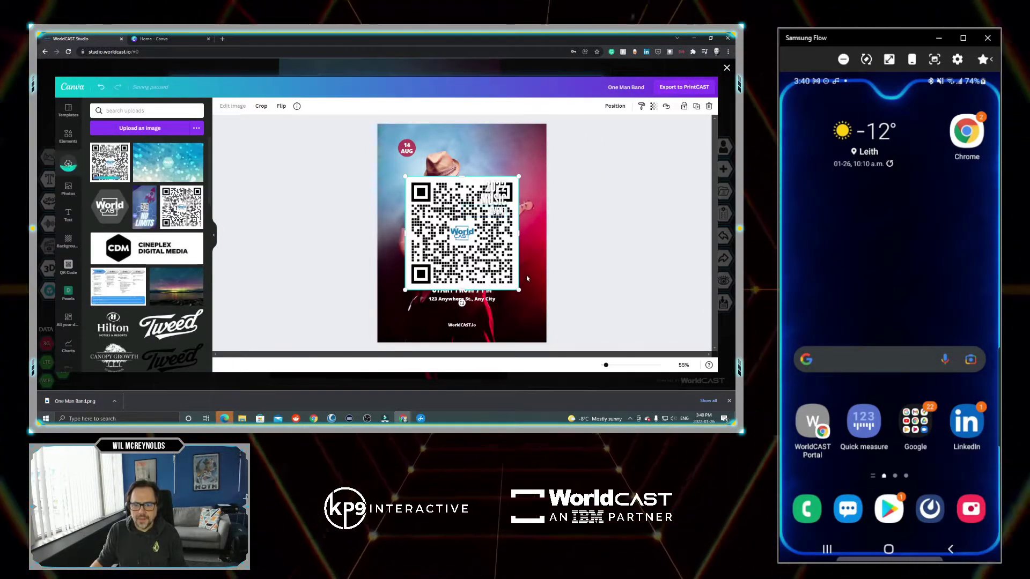
drag(518, 290, 470, 234)
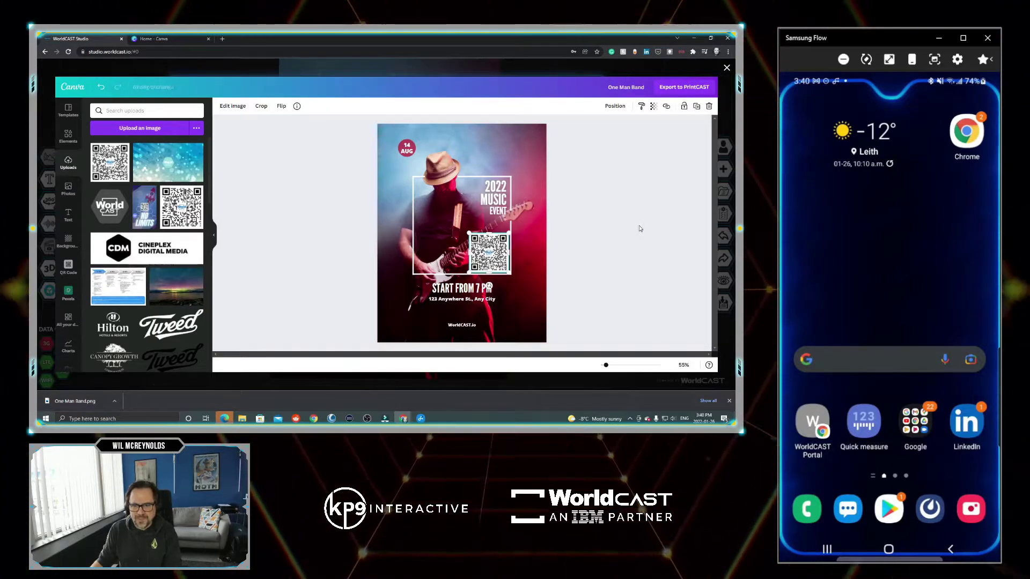
click(611, 224)
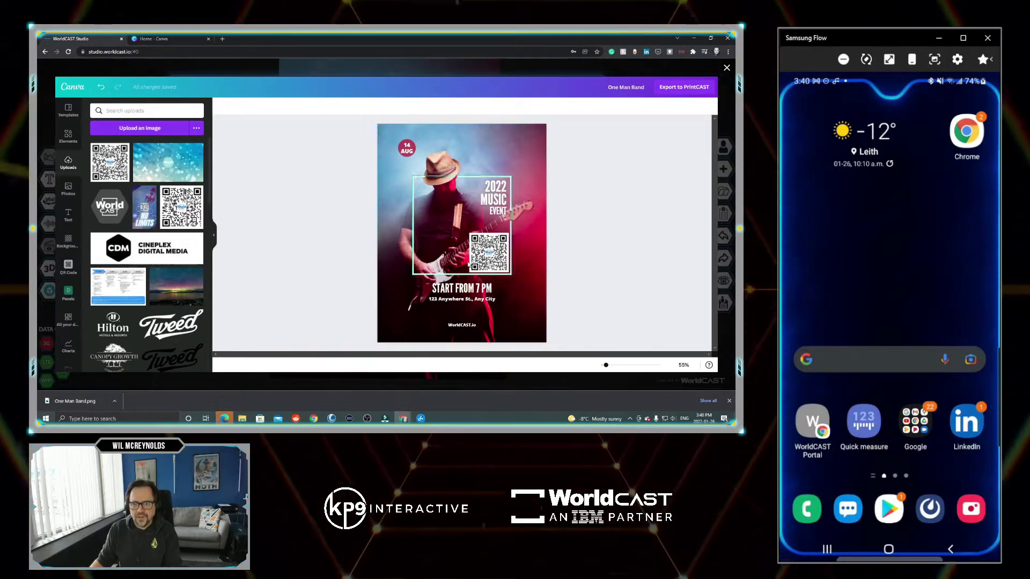
Export the edited flyer to PrintCAST as the updated cast image, and save and publish the One Man Band cast
click(683, 88)
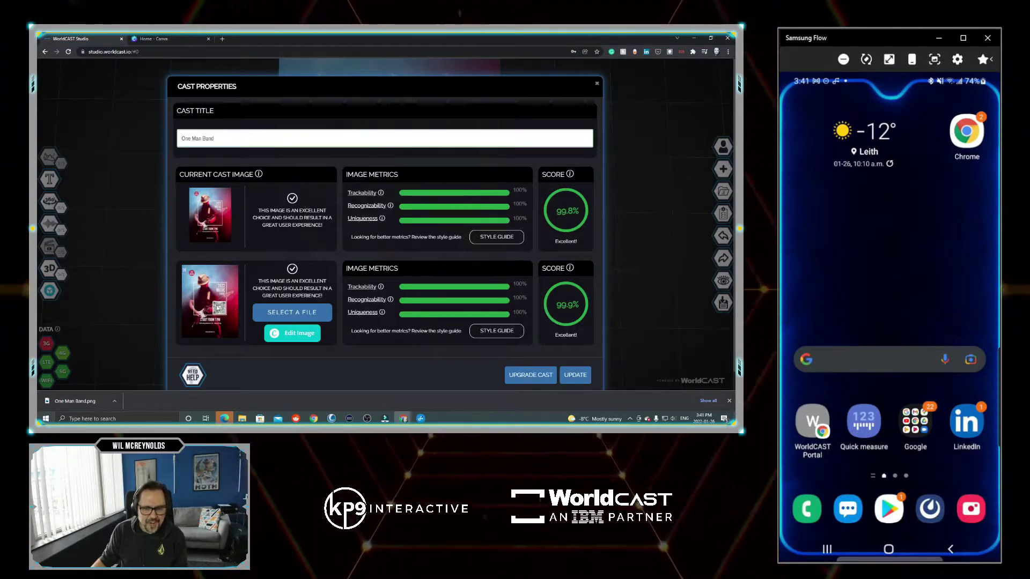
click(578, 378)
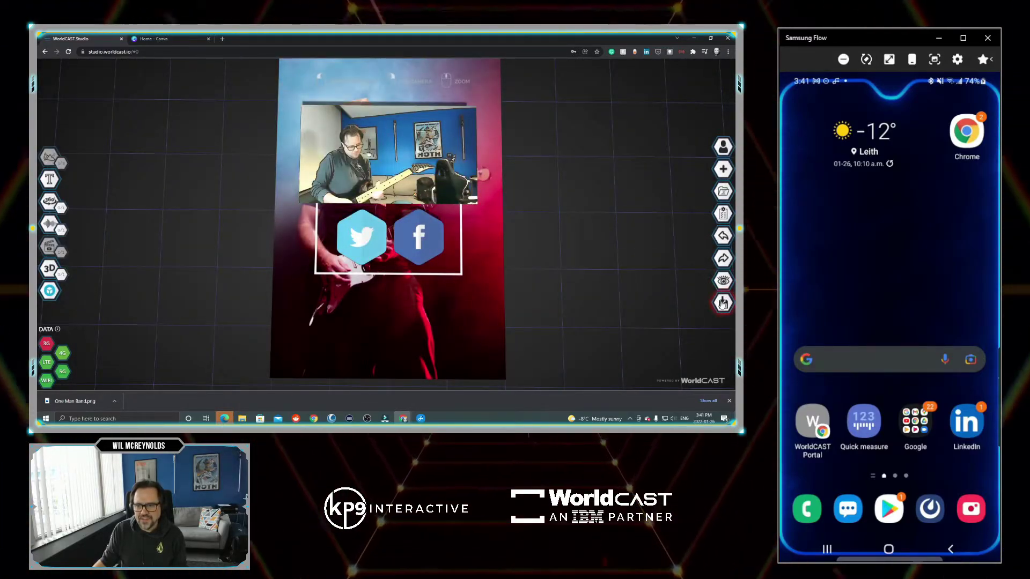
click(723, 304)
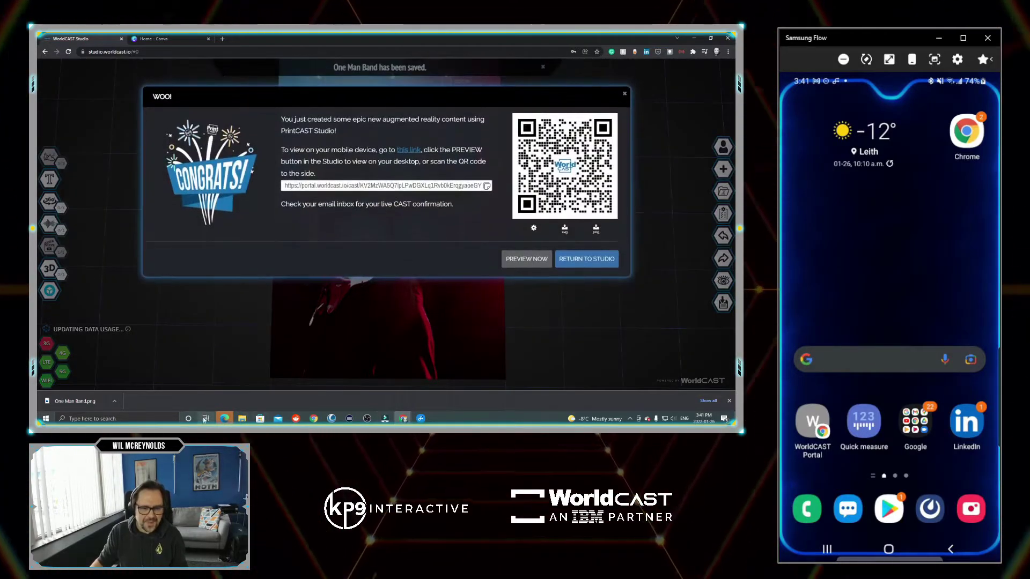
click(585, 260)
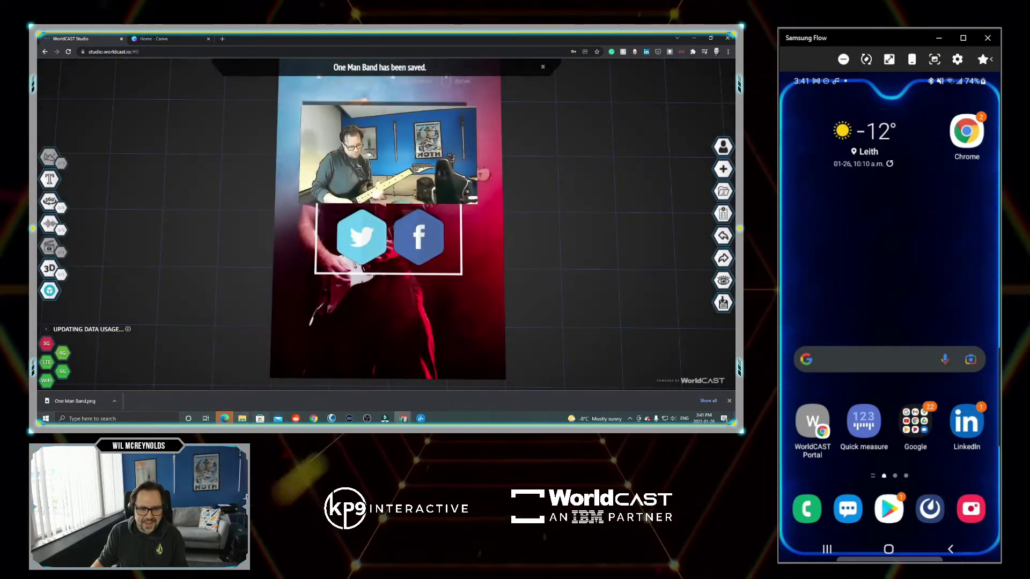
click(349, 232)
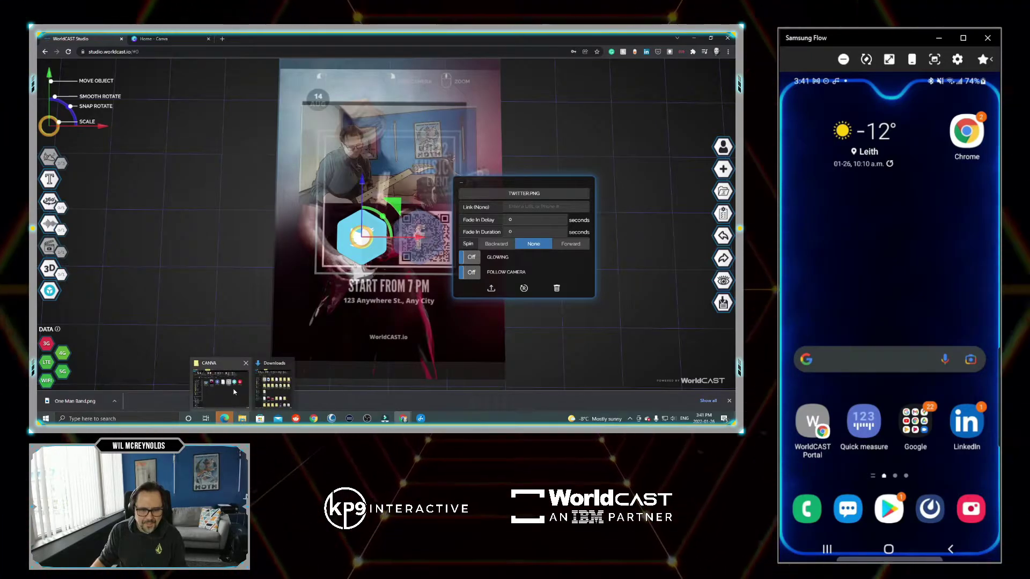
click(234, 392)
double_click(225, 189)
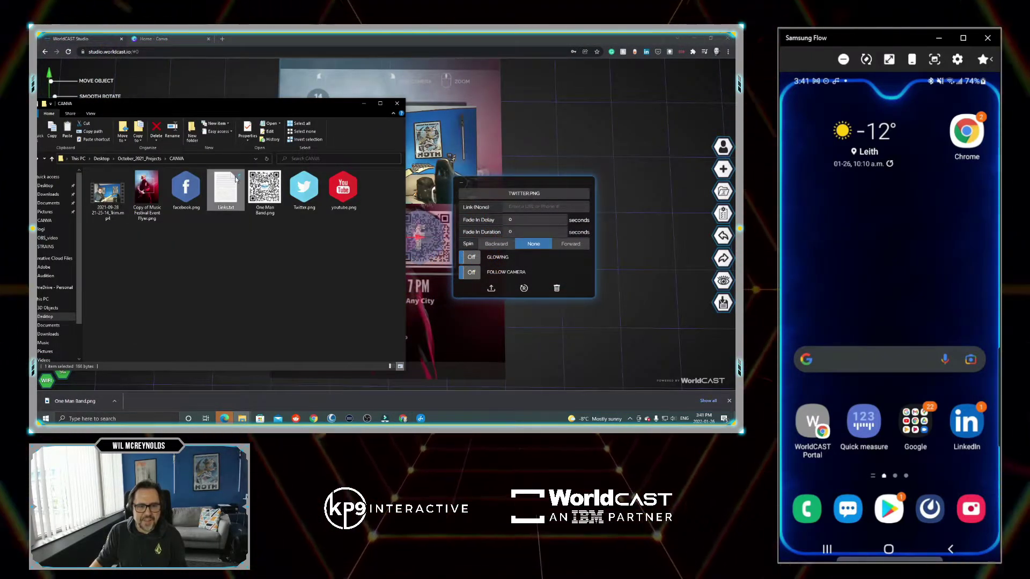
click(364, 103)
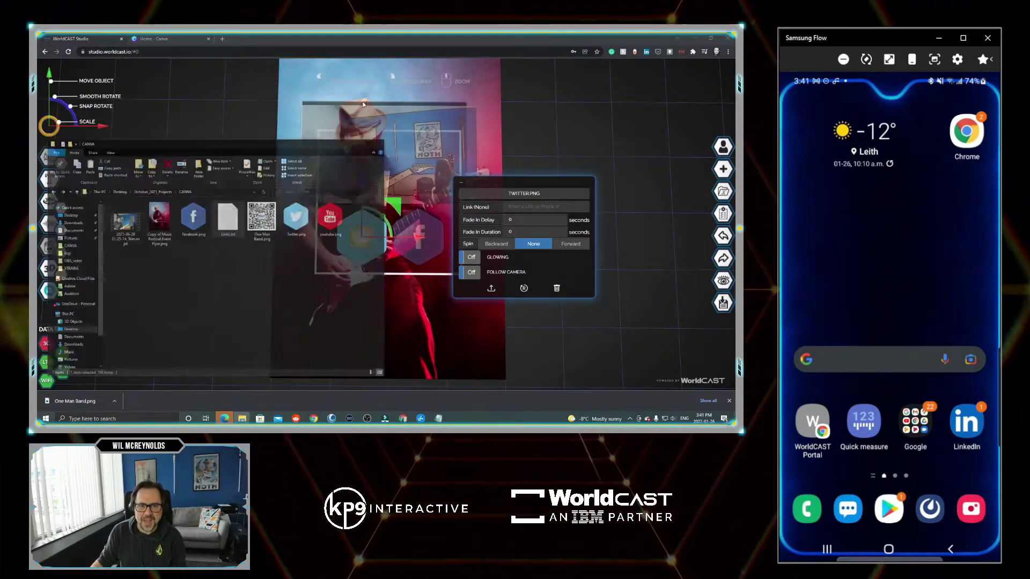
drag(734, 67, 735, 95)
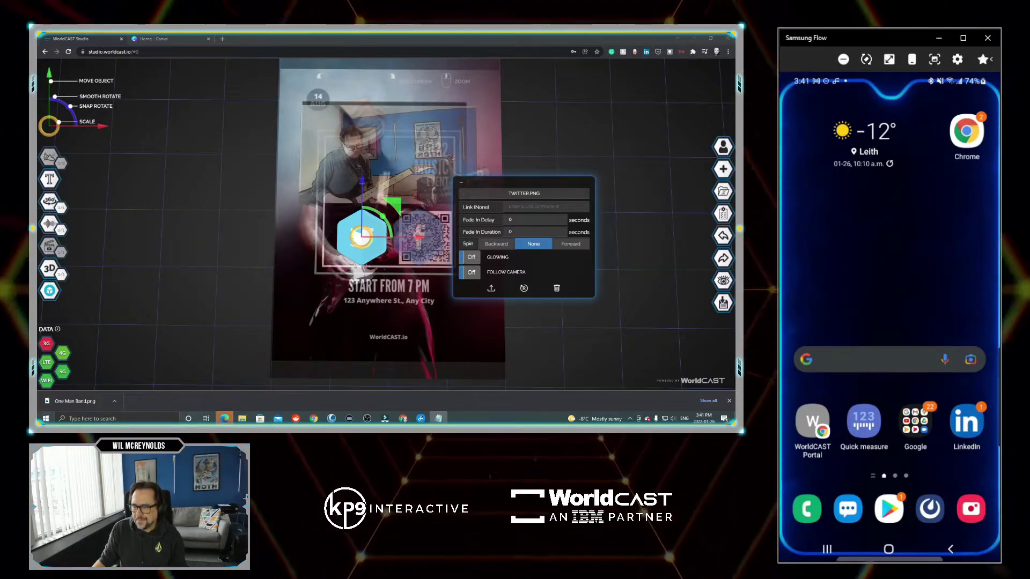
click(523, 206)
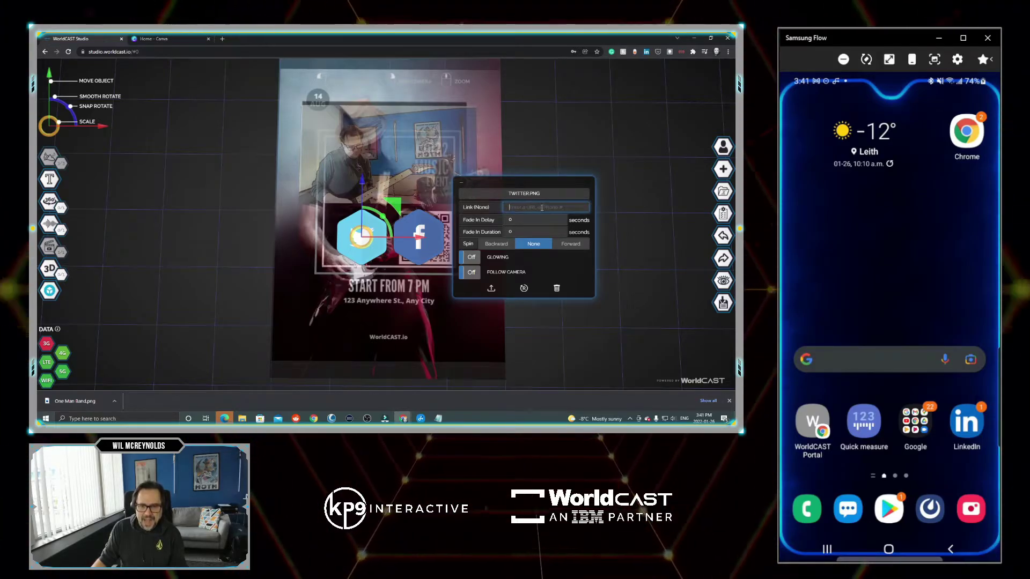
text(https://twitter.com/WorldCAST_AR)
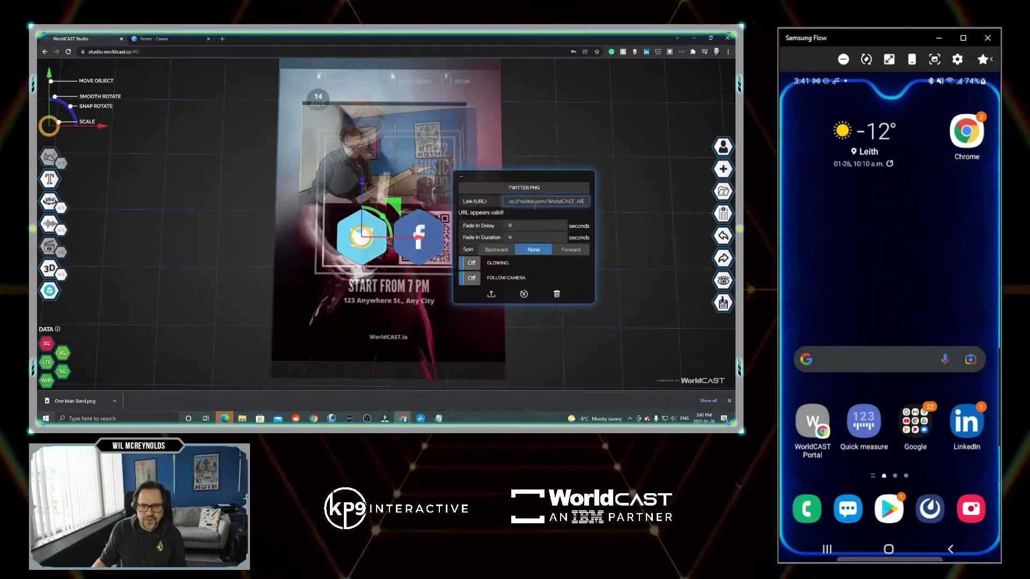
Give both the Twitter and Facebook images a fade-in delay of 3 seconds and a fade-in duration of 4 seconds
key(Tab)
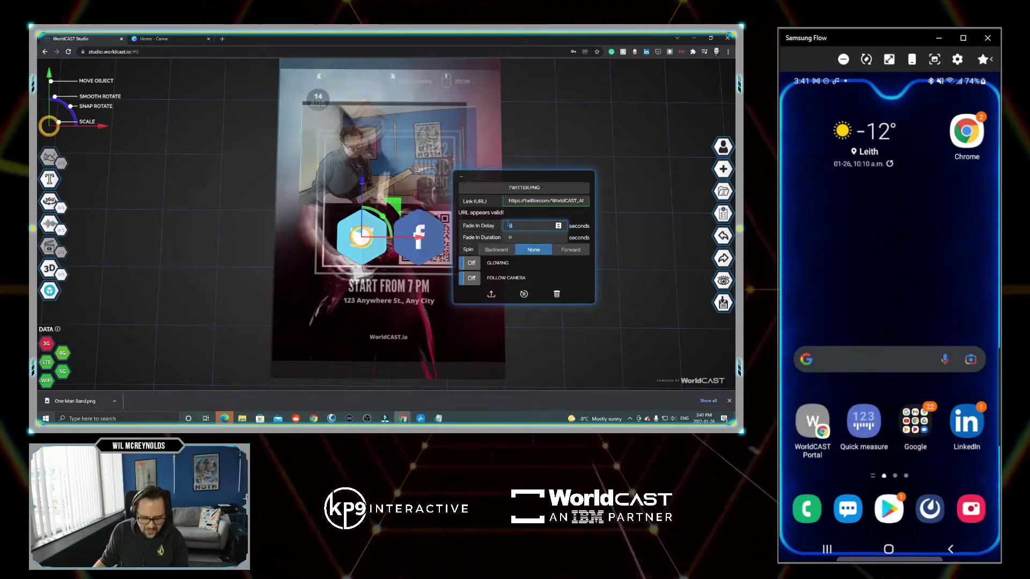
text(3)
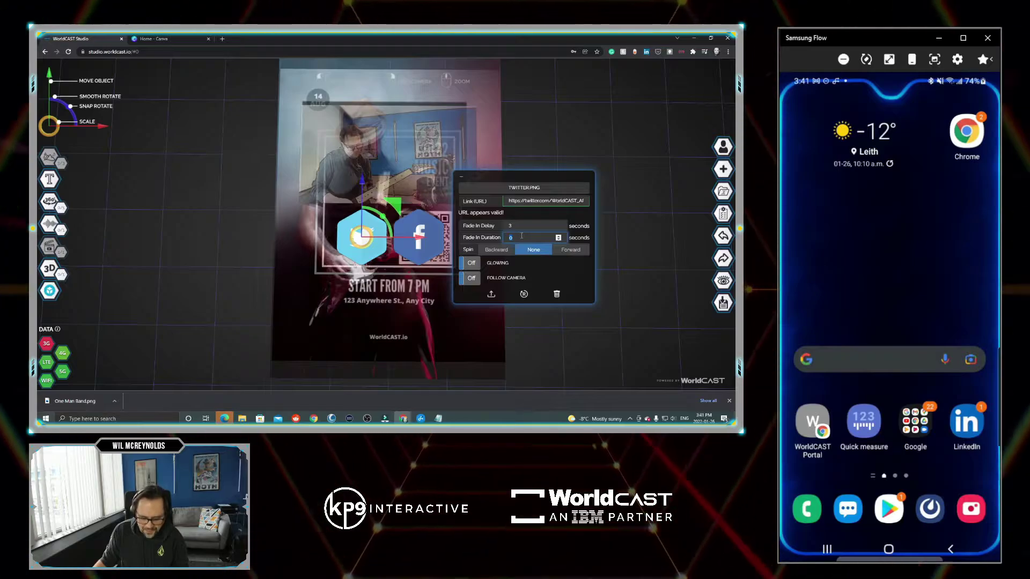
click(423, 215)
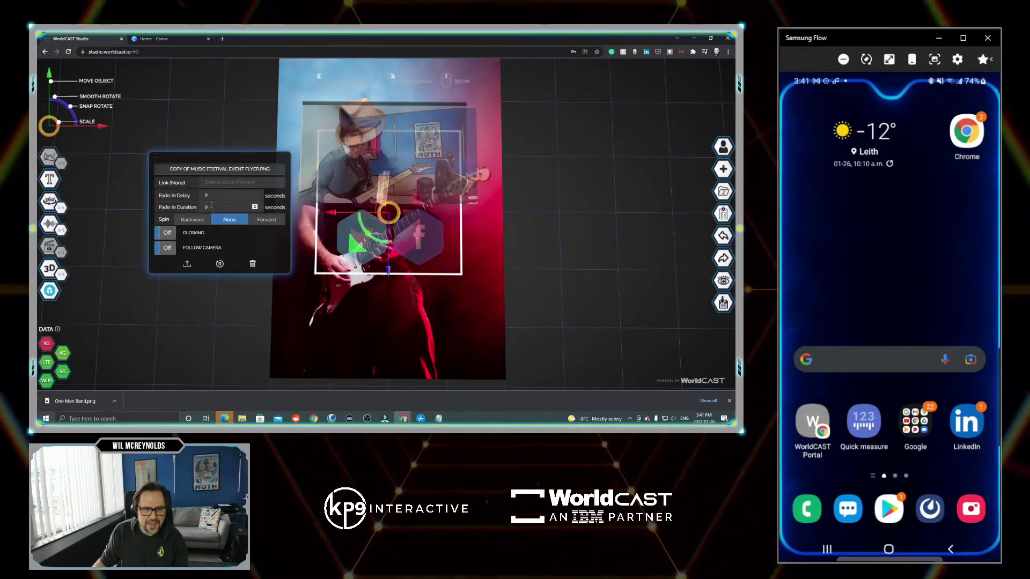
click(341, 225)
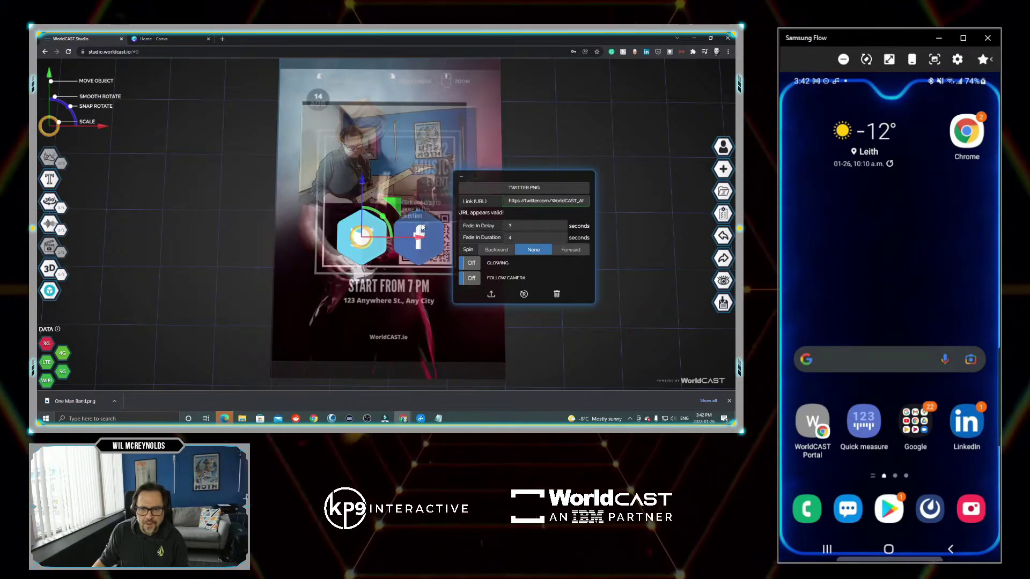
click(422, 228)
click(208, 221)
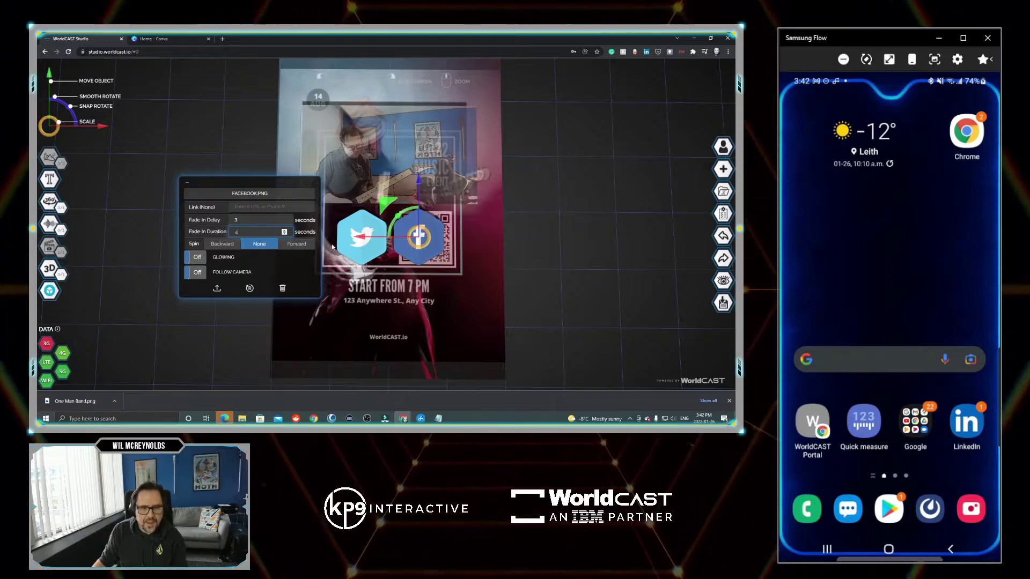
Save and publish the cast with the new link and fade-in settings, and open its preview
click(723, 281)
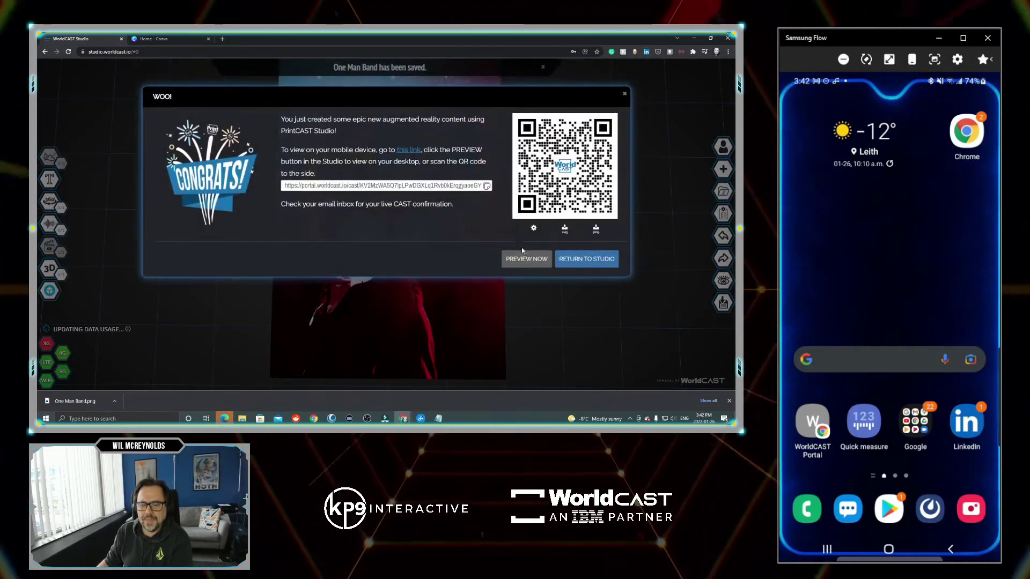
click(526, 259)
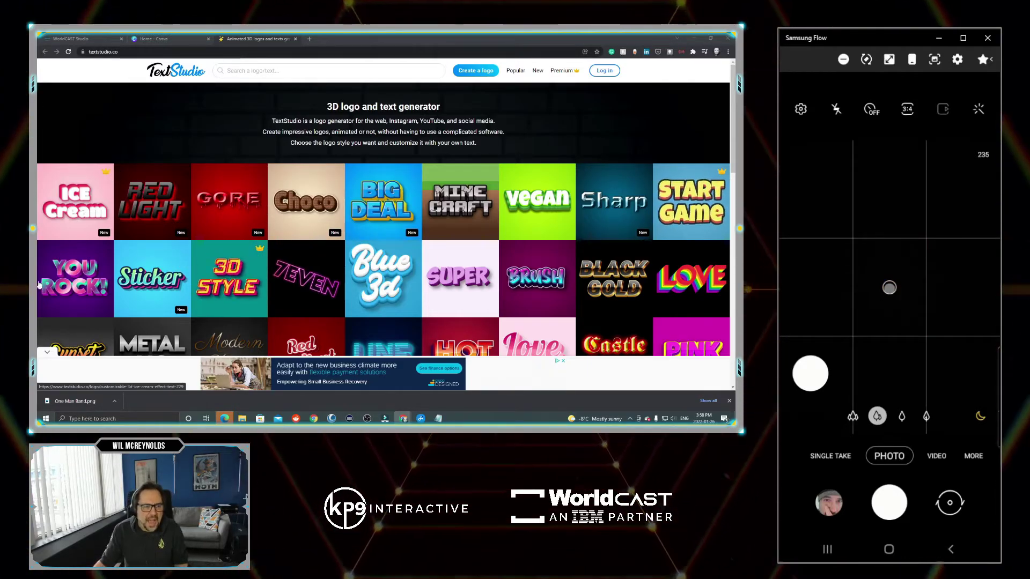
Open the YOU ROCK! 3D text style on TextStudio for customization, dismissing the advertisement
click(277, 231)
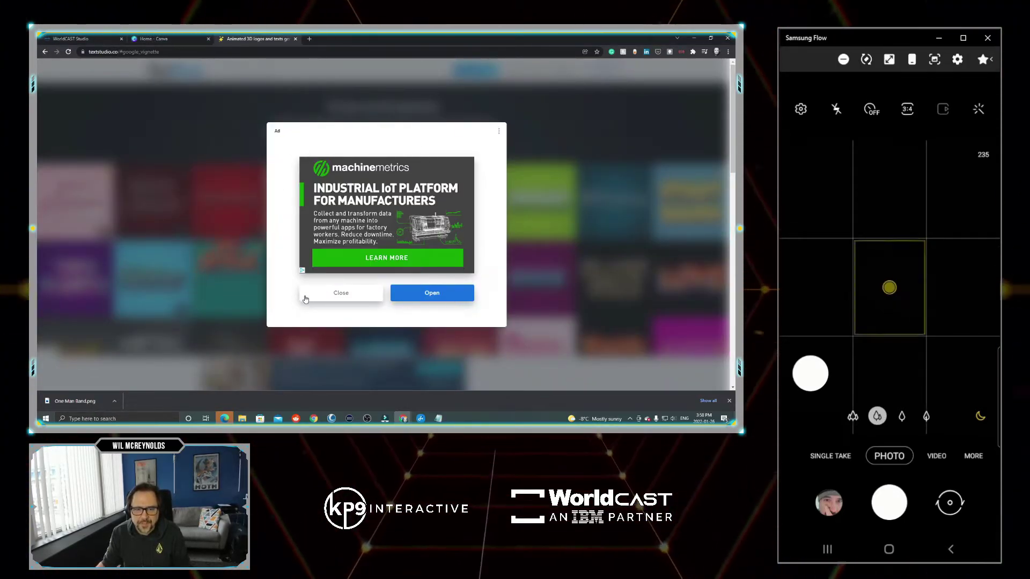
click(331, 297)
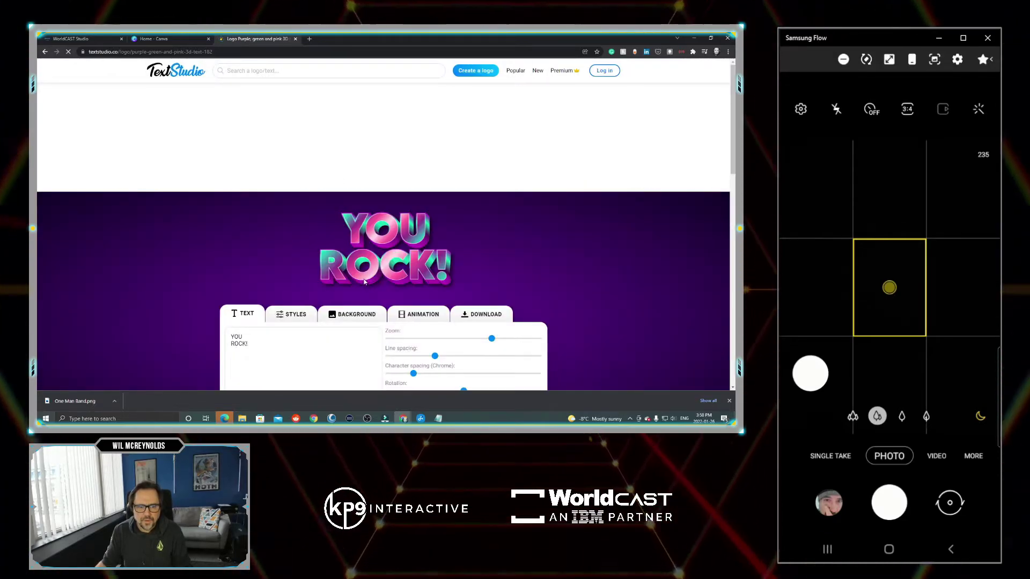
scroll(252, 294, down, 2)
Replace the sample logo text with RESERVE on the first line and SEAT on the second
click(251, 294)
key(ctrl+a)
text(RESERVE)
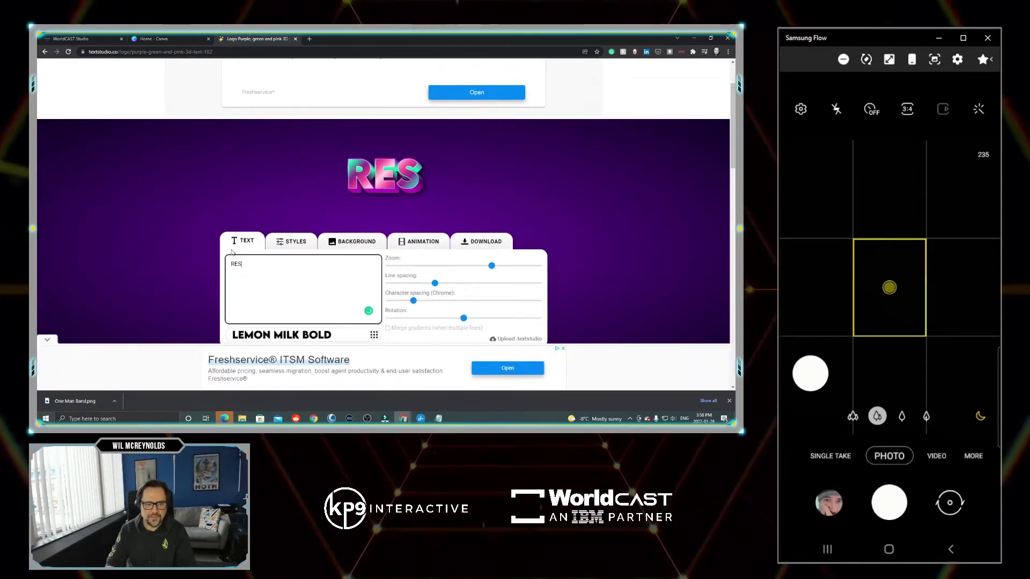
key(Return)
text(A)
key(BackSpace)
text(SEAT)
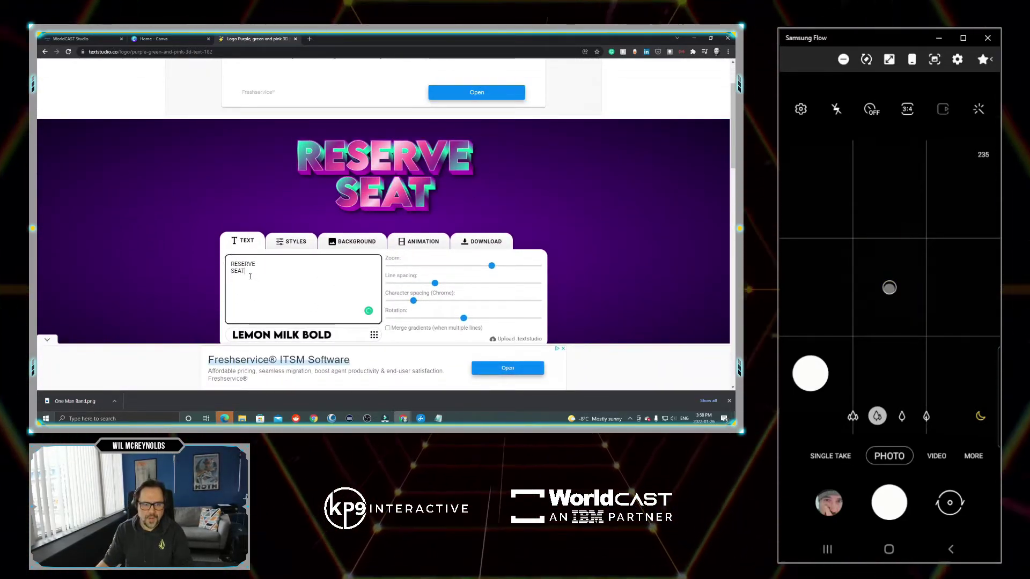
Change the logo text to MAKE on the first line and RESERVATIONS on the second
text(MAKE)
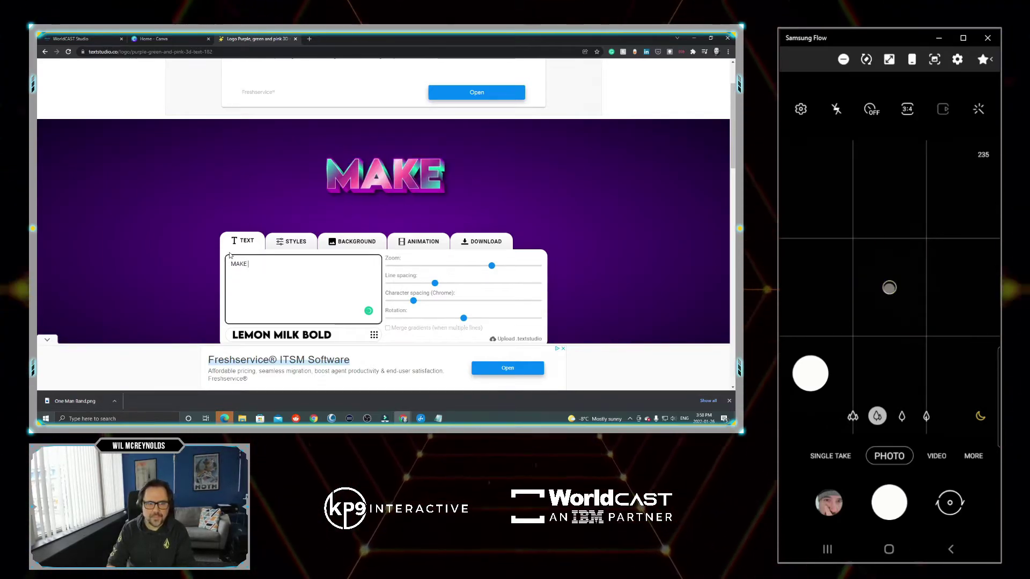
key(Return)
text(RESERVATIONS)
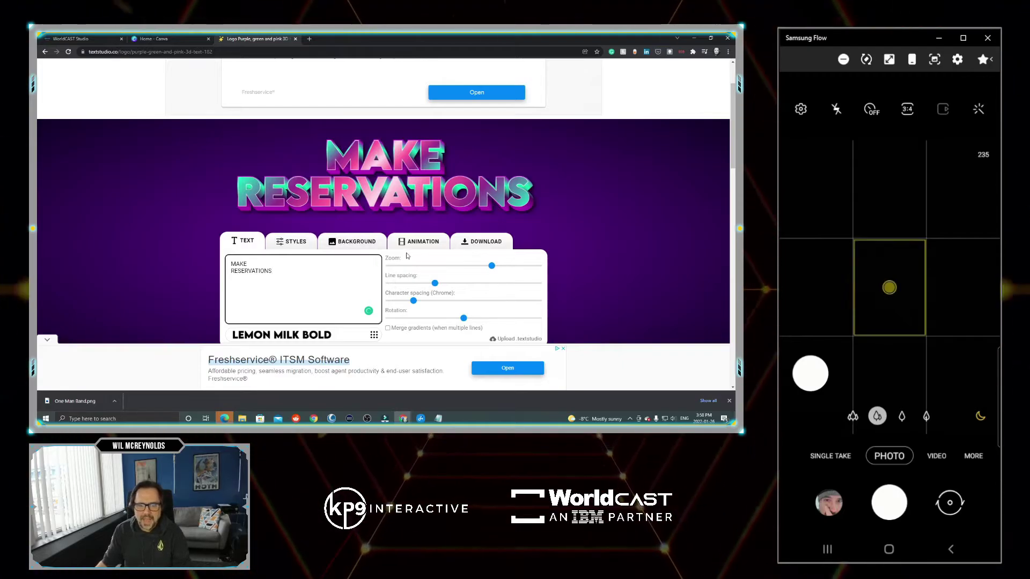
Turn off the background of the MAKE RESERVATIONS logo so it is transparent
click(353, 243)
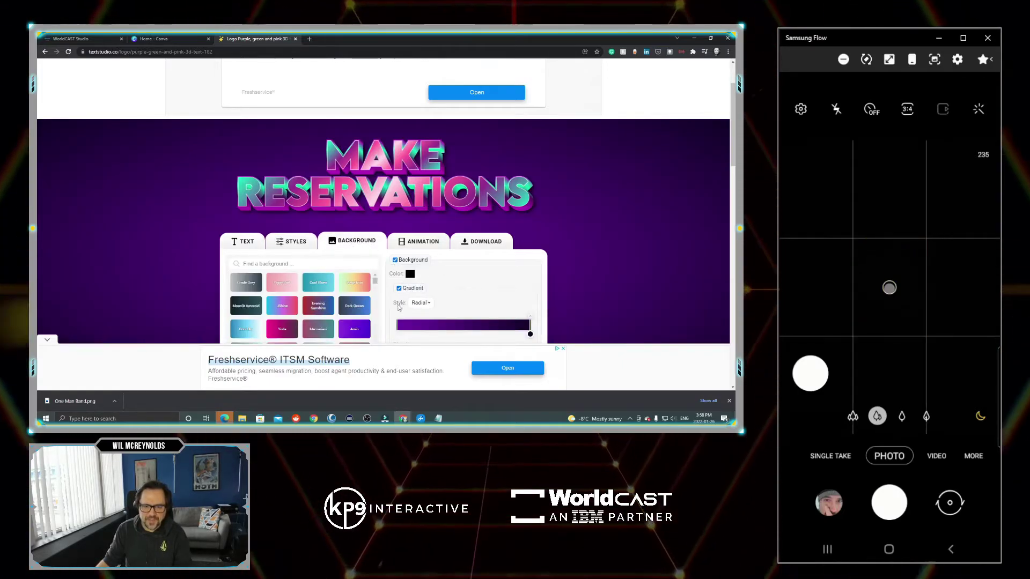
click(395, 260)
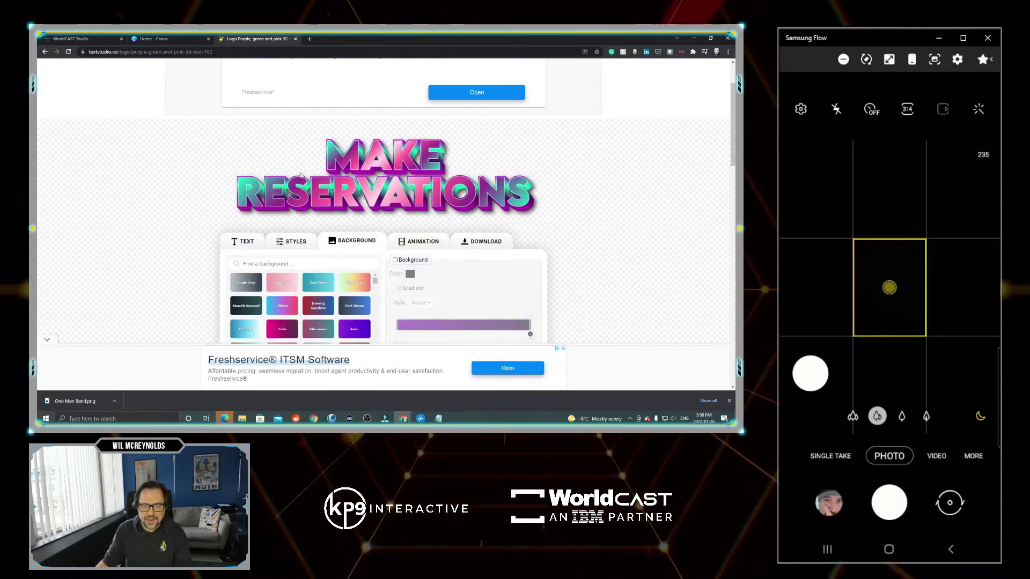
Download the MAKE RESERVATIONS logo as a medium-quality PNG with the fitted aspect ratio
scroll(482, 236, down, 2)
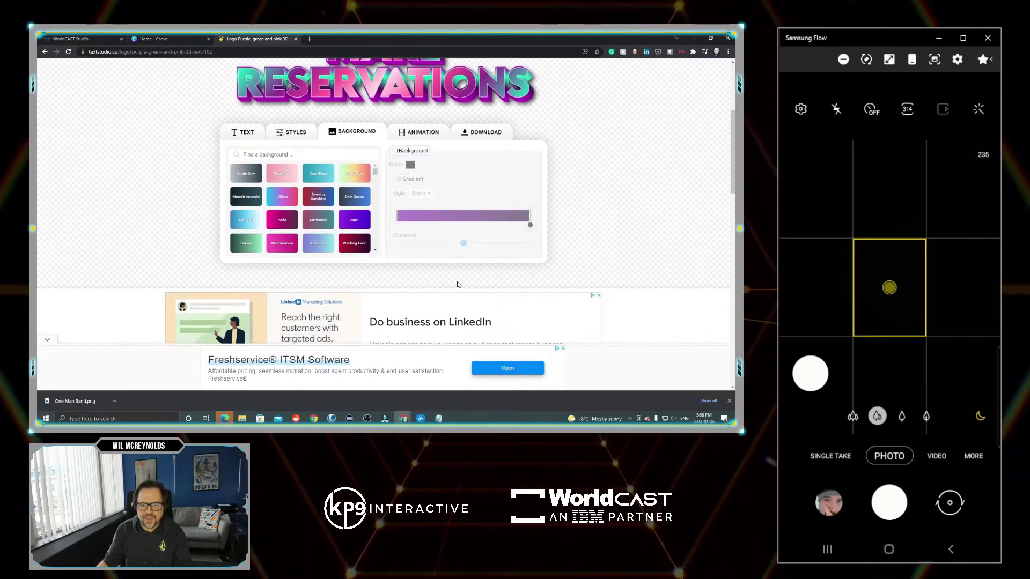
scroll(457, 217, up, 1)
click(481, 204)
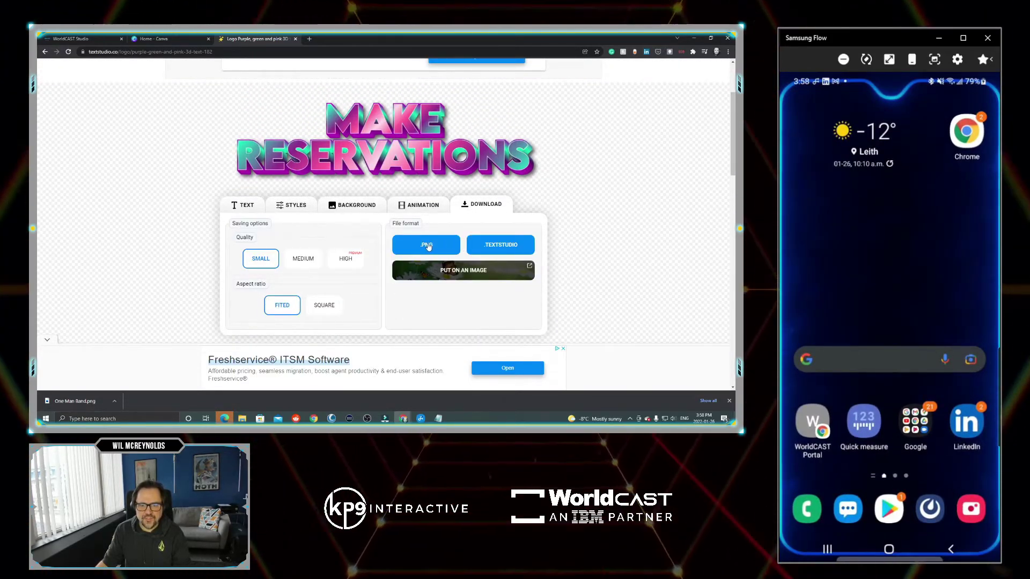
click(303, 259)
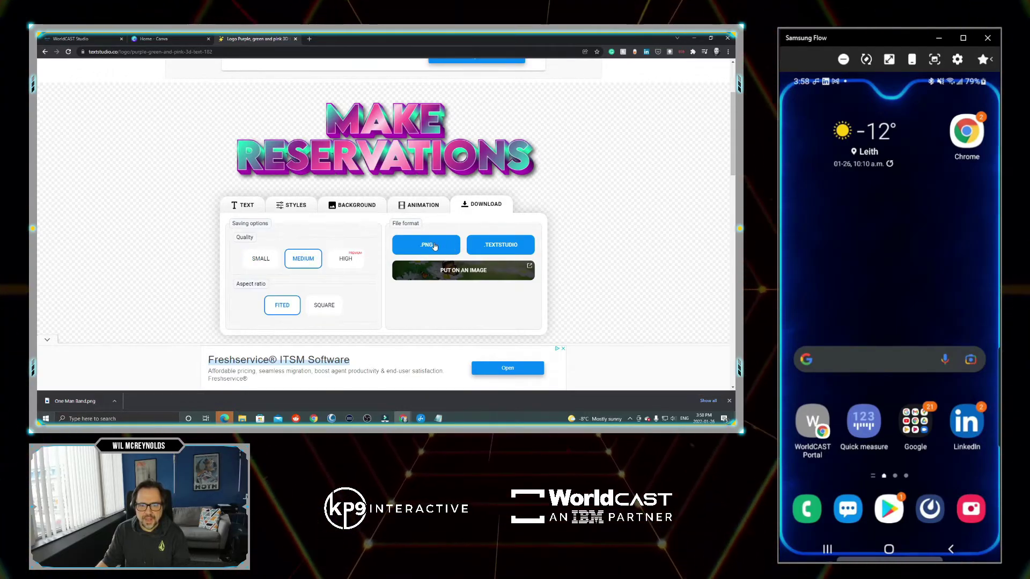
click(445, 251)
click(384, 234)
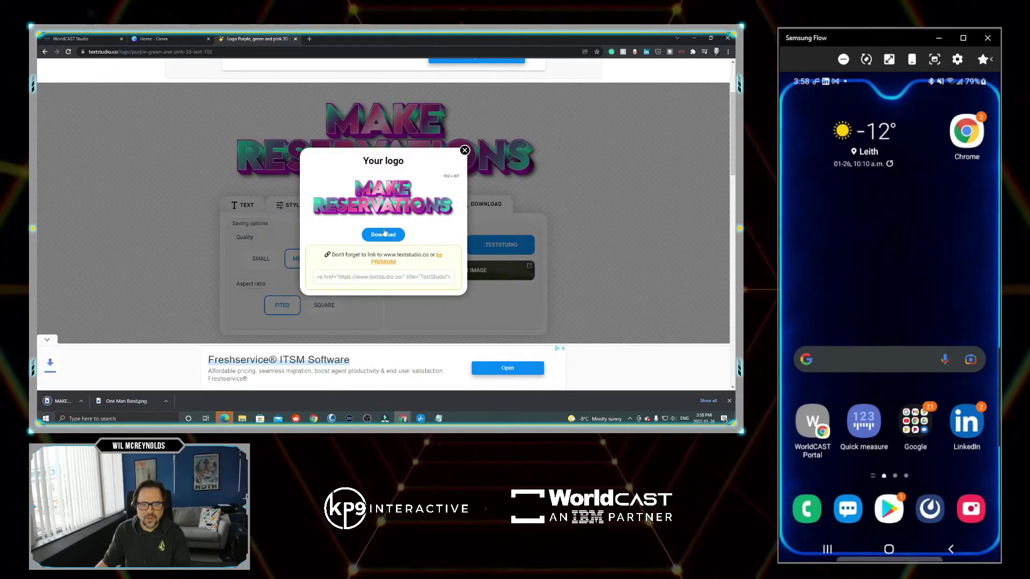
Show the downloaded logo in its folder and try to add it to the cast in WorldCAST Studio
click(115, 401)
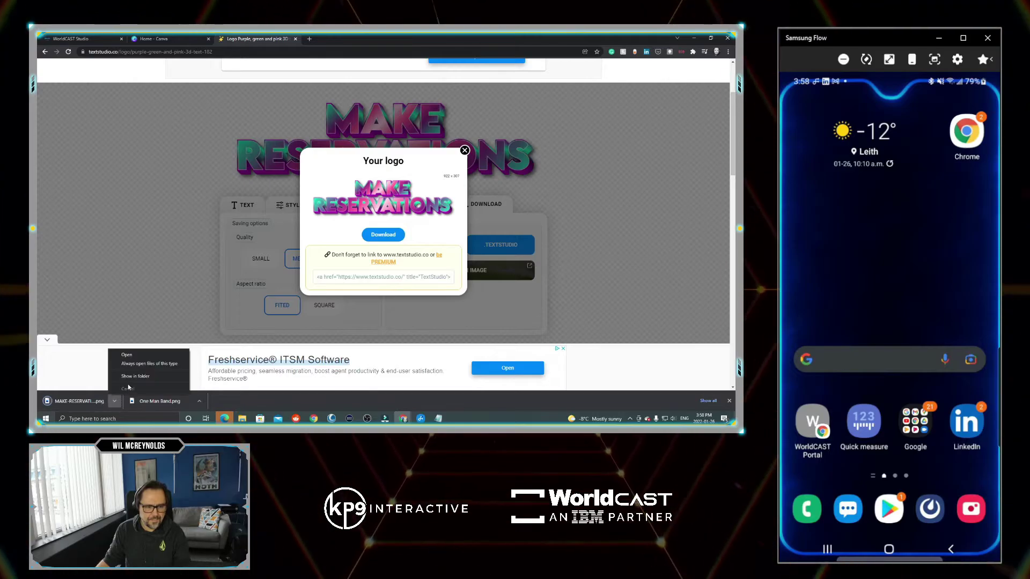
click(138, 379)
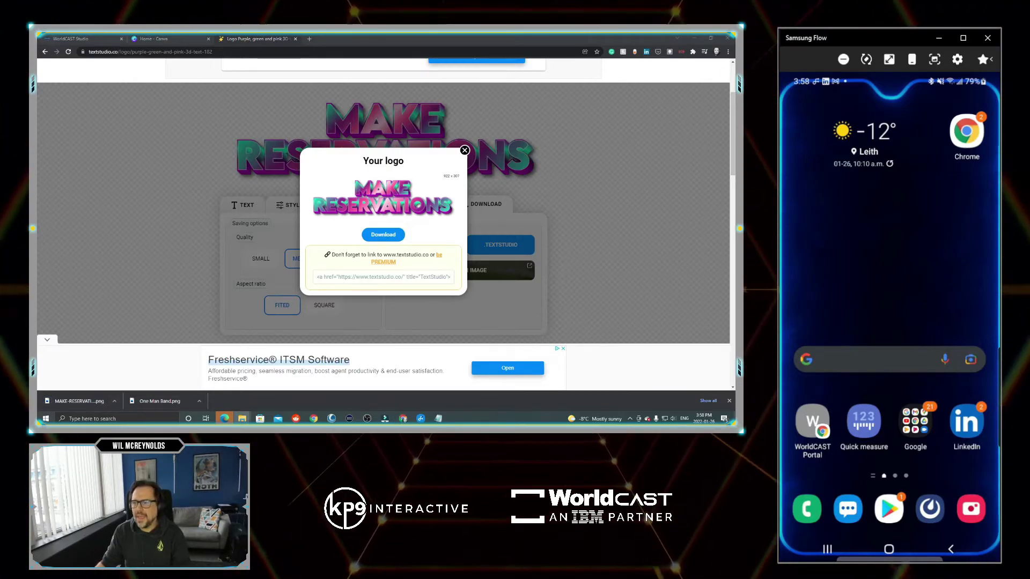
click(75, 39)
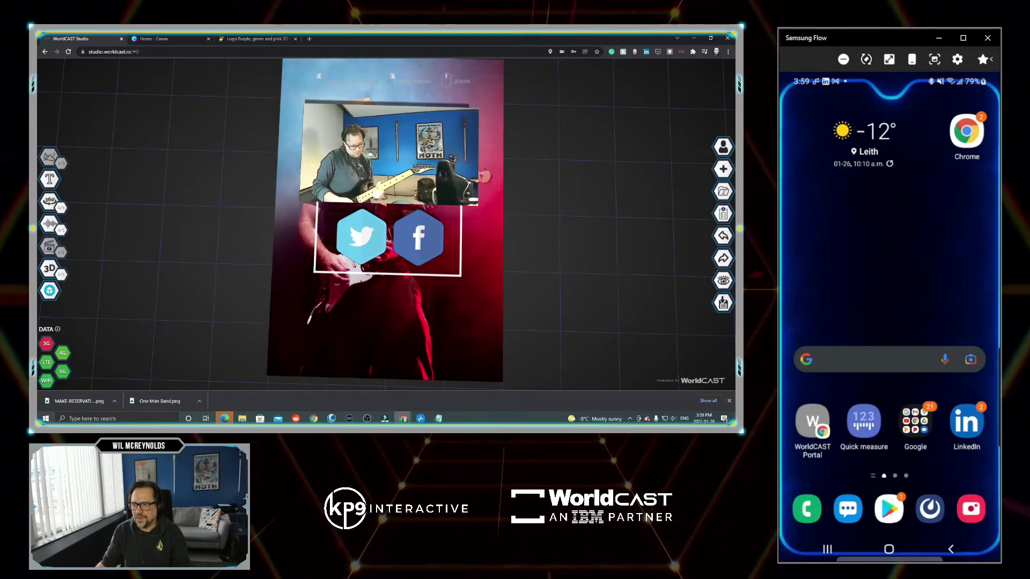
drag(610, 254, 385, 323)
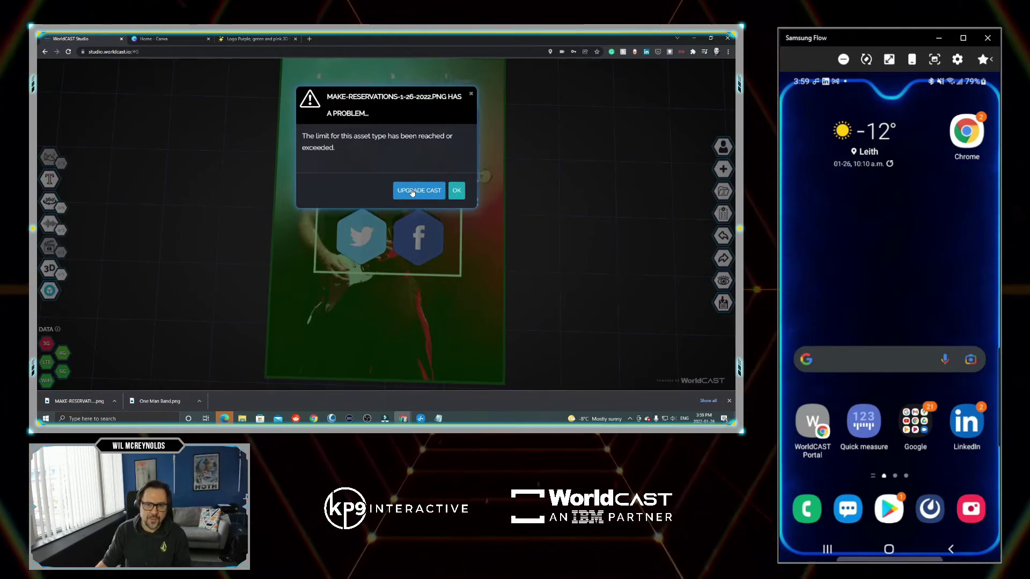
Upgrade the cast to the Premium package and upload the MAKE RESERVATIONS logo onto the lower part of the flyer
click(415, 191)
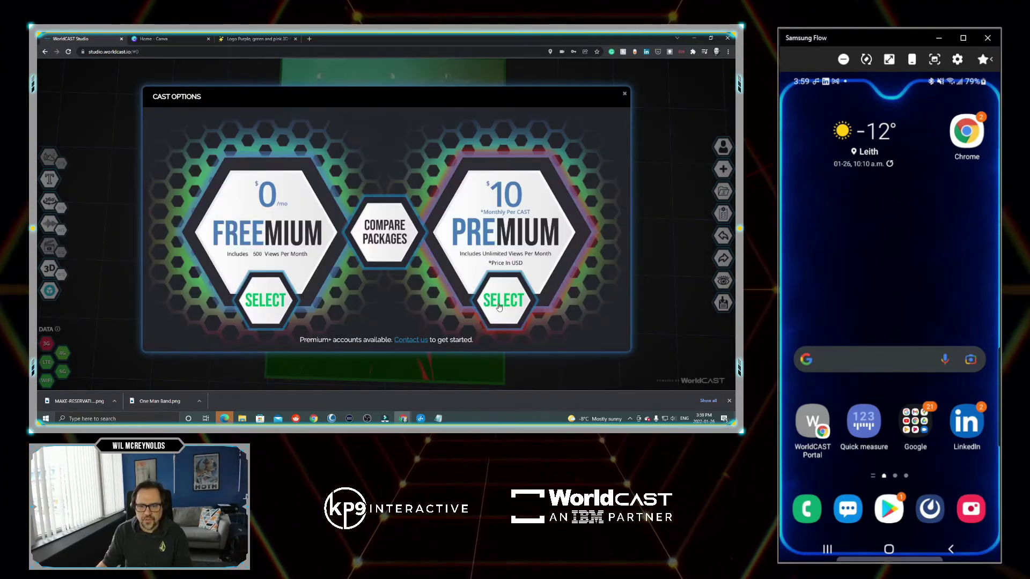
click(464, 247)
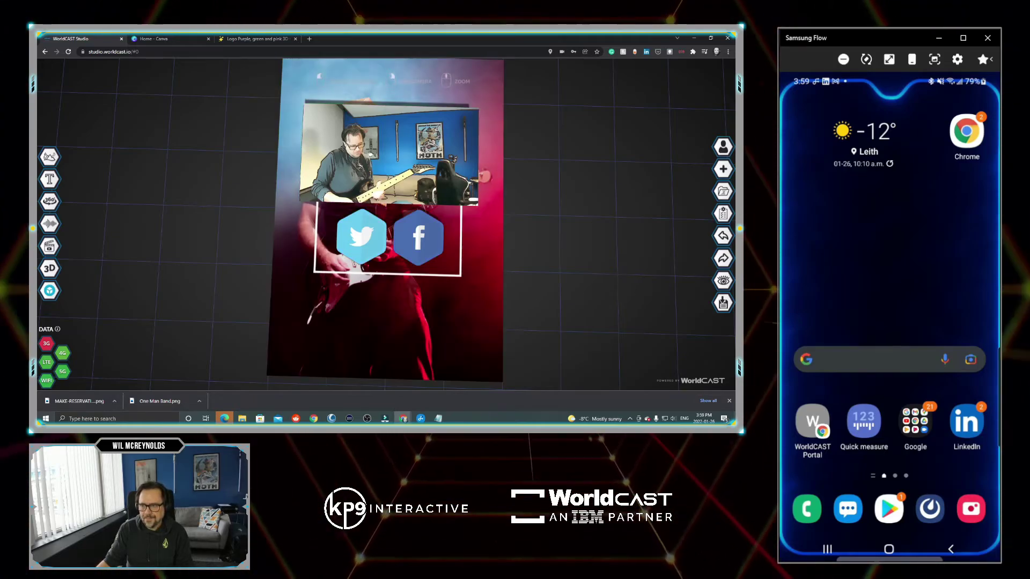
drag(734, 217, 421, 321)
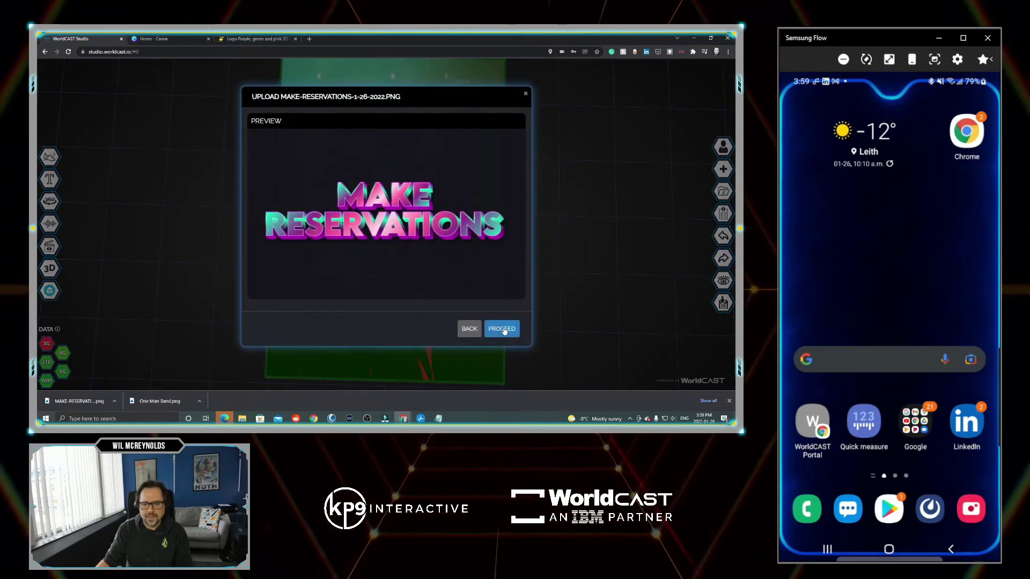
click(503, 330)
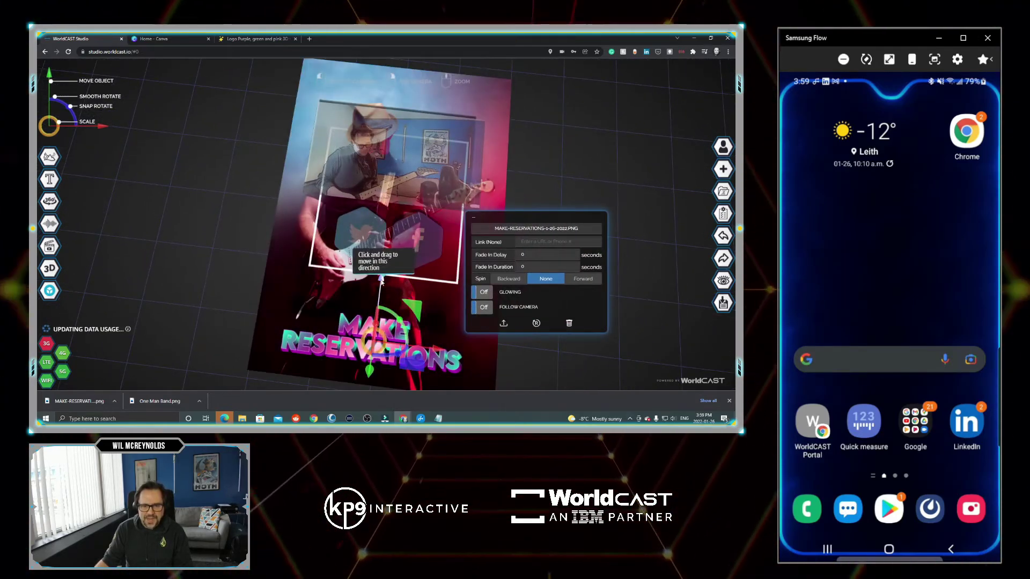
Set the MAKE RESERVATIONS logo's fade-in delay to 3 seconds and its fade-in duration to 4 seconds
click(544, 253)
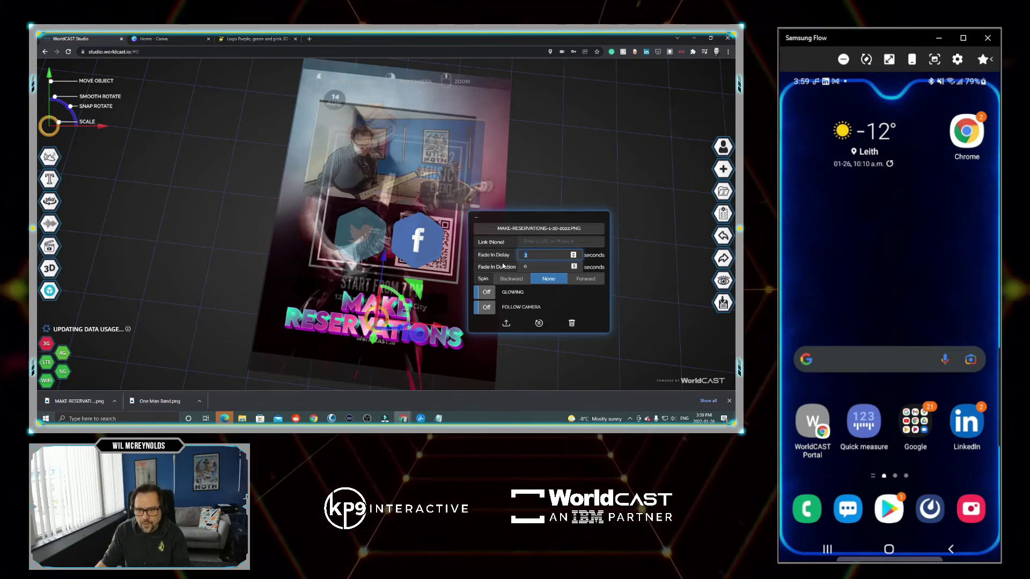
text(3)
click(538, 265)
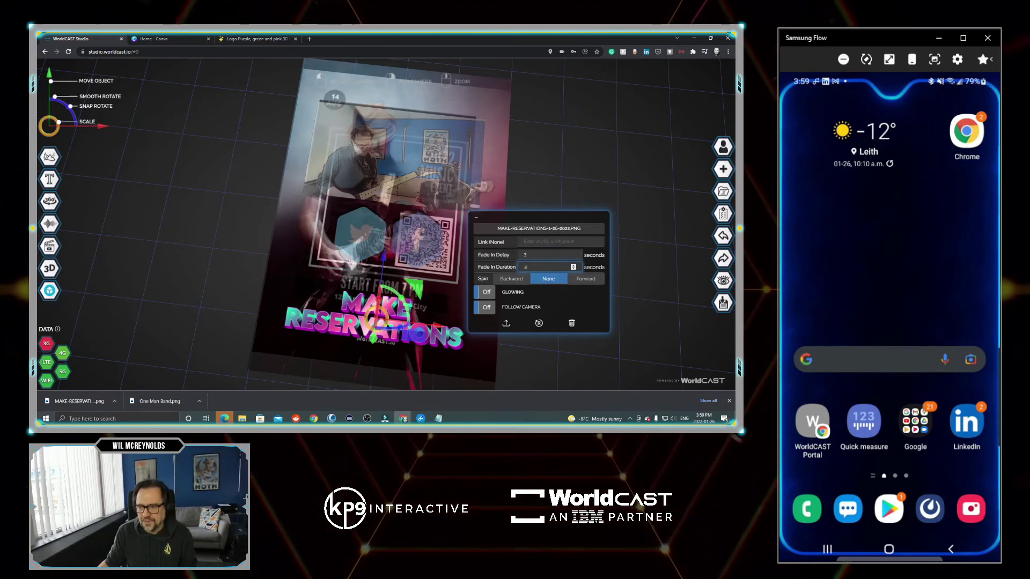
Save and publish the updated One Man Band cast and open its preview
click(718, 303)
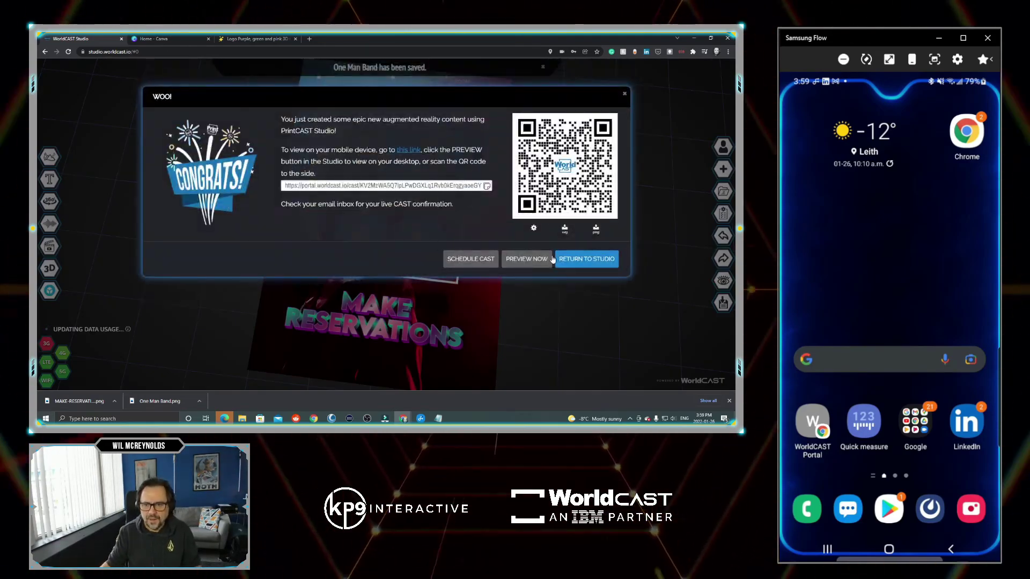
click(551, 259)
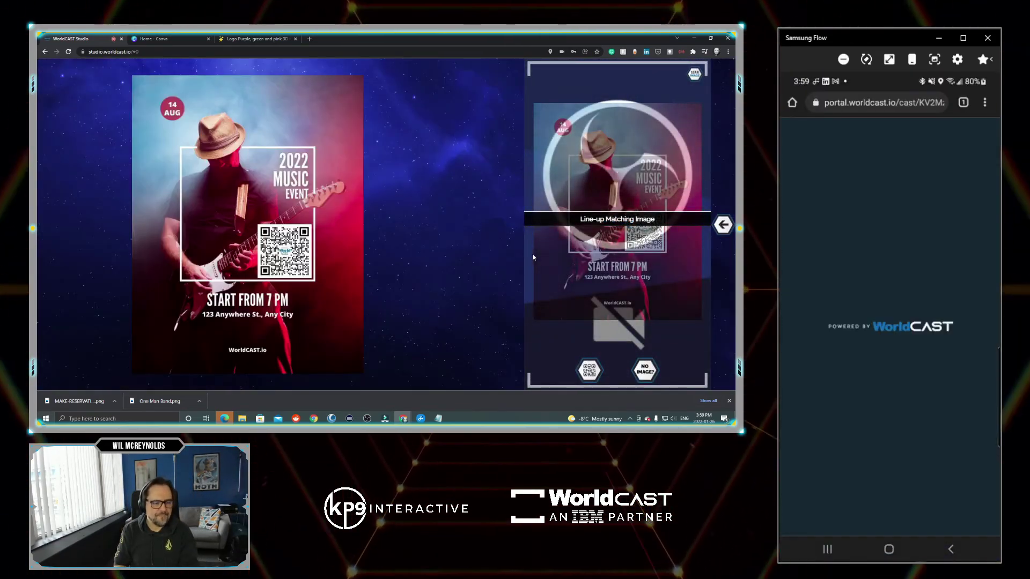